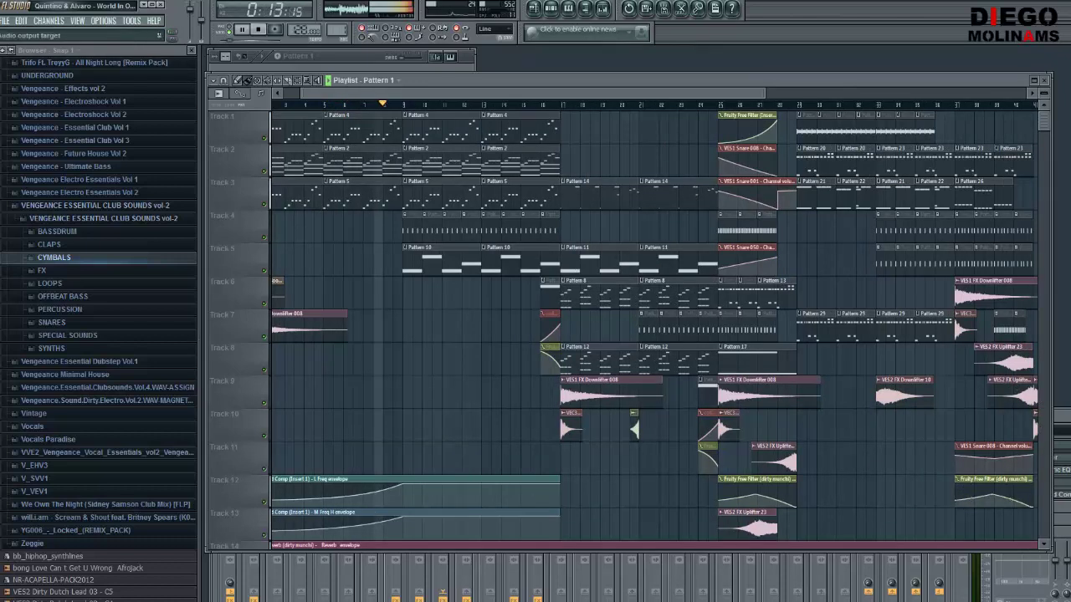
Bring up the system volume control, then return to the playlist
key("super")
left_click(1042, 601)
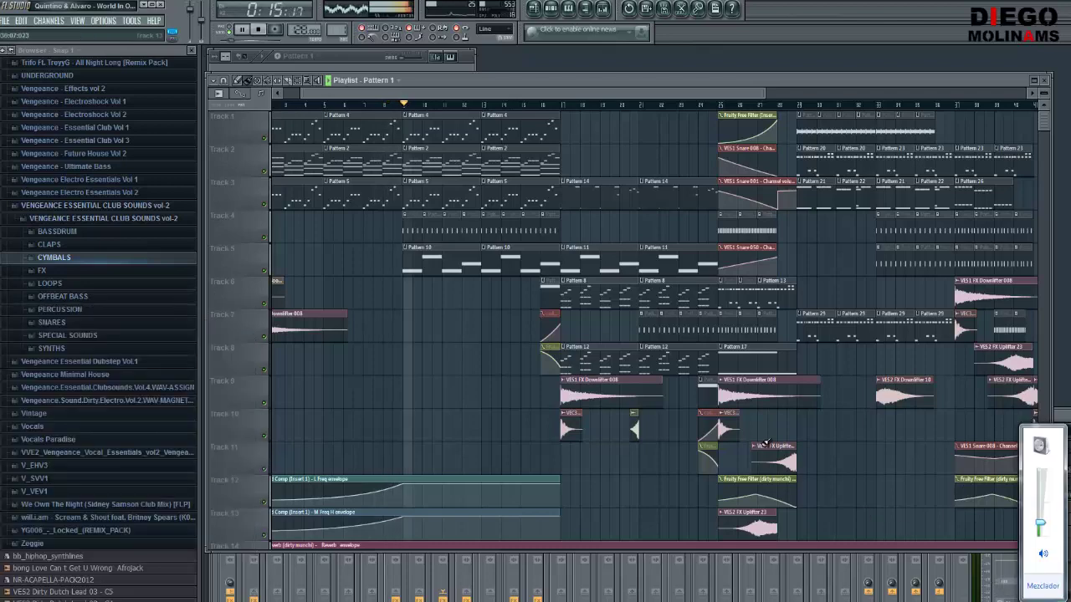
left_click(525, 92)
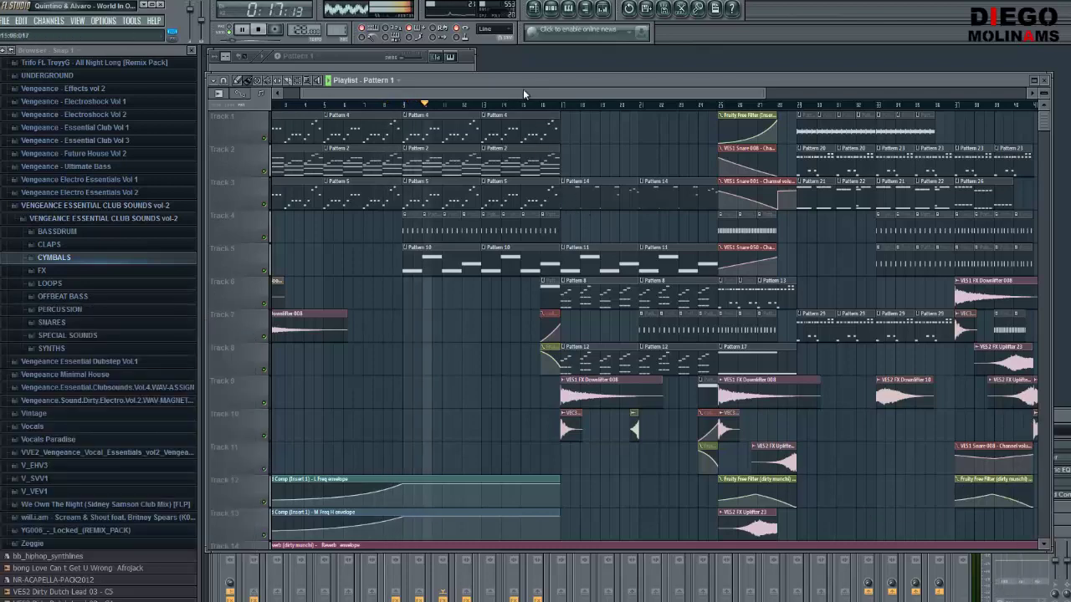
Collapse the VENGEANCE ESSENTIAL CLUB SOUNDS vol-2 folder in the sample browser and go back up its folder list
left_click_drag(524, 94, 577, 117)
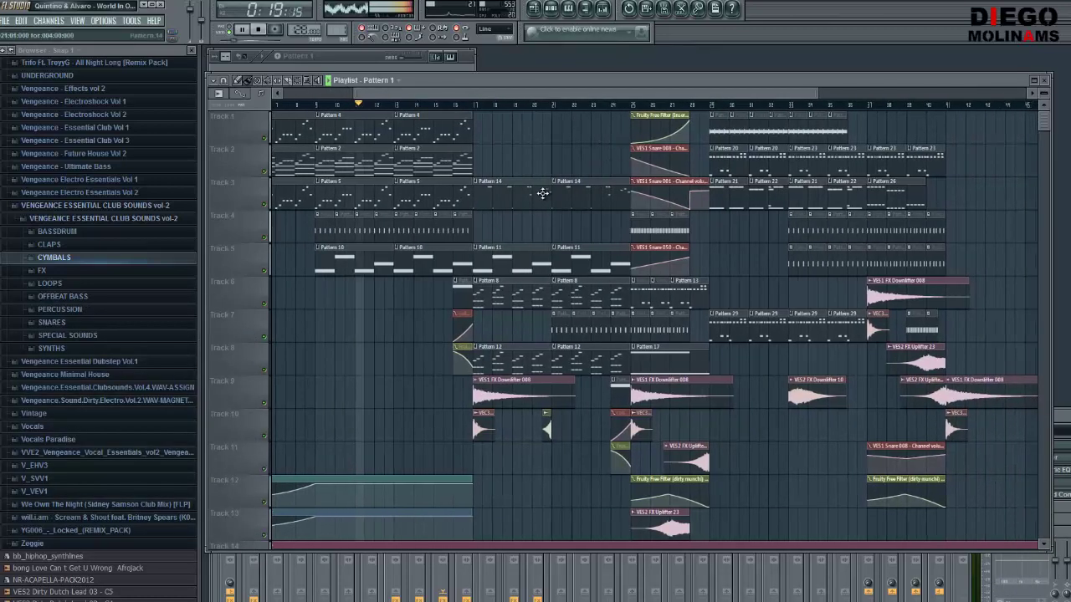
scroll(546, 201, "down", 1)
scroll(546, 202, "down", 1)
left_click(125, 207)
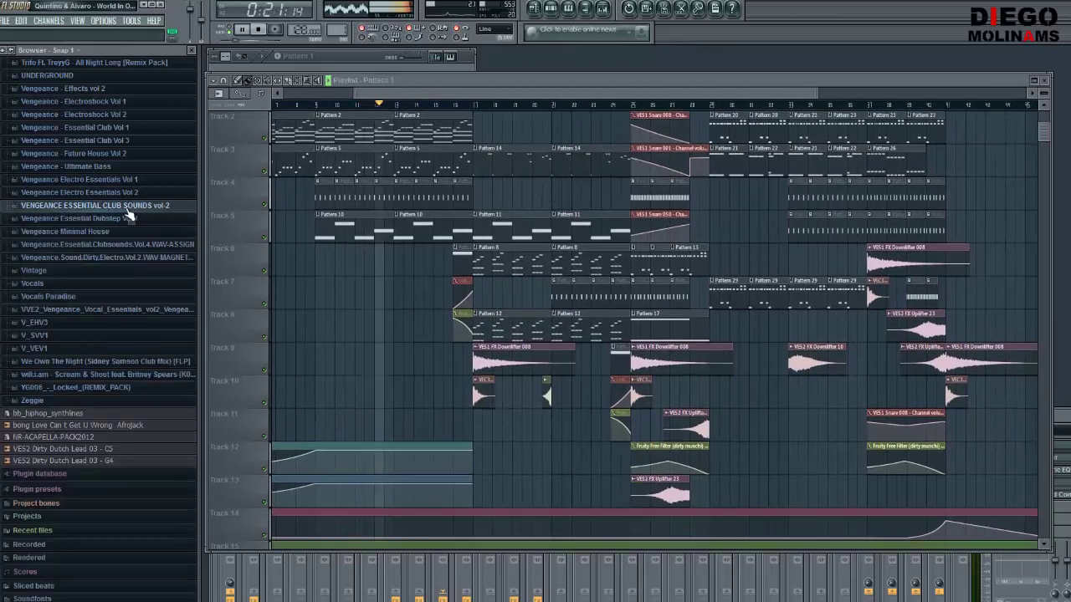
scroll(130, 240, "up", 15)
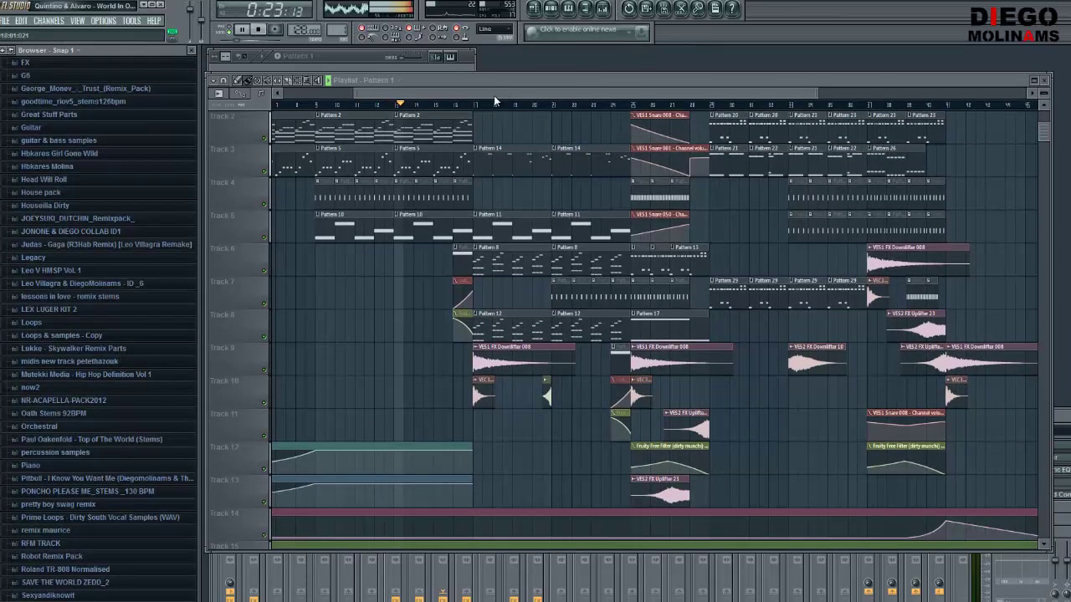
Examine the playlist arrangement during song playback, from the pattern clips down to the automation envelopes
left_click_drag(494, 95, 519, 92)
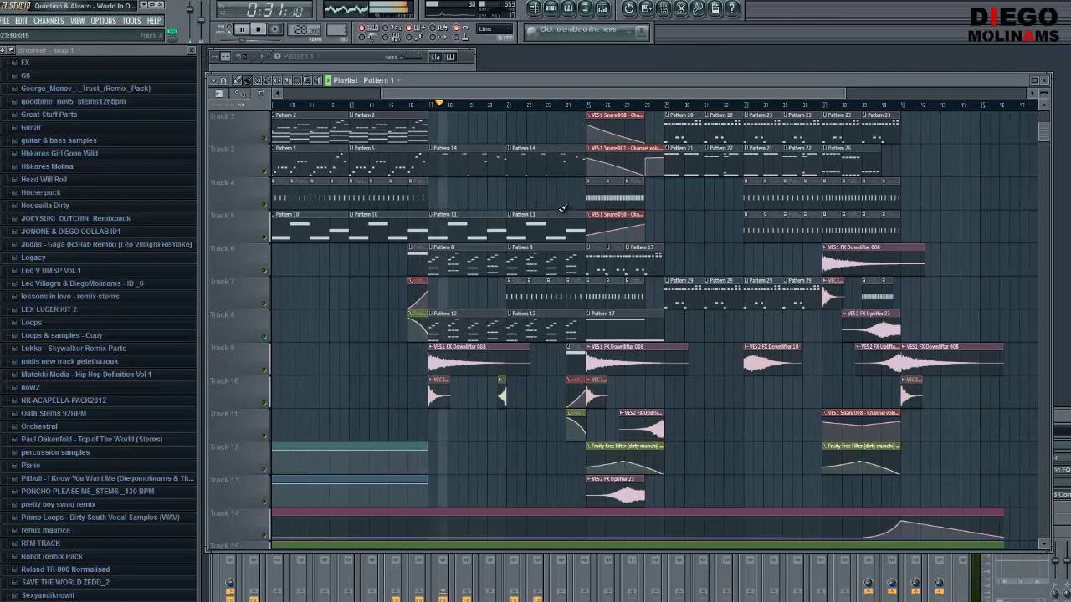
scroll(548, 200, "down", 4)
scroll(543, 199, "down", 3)
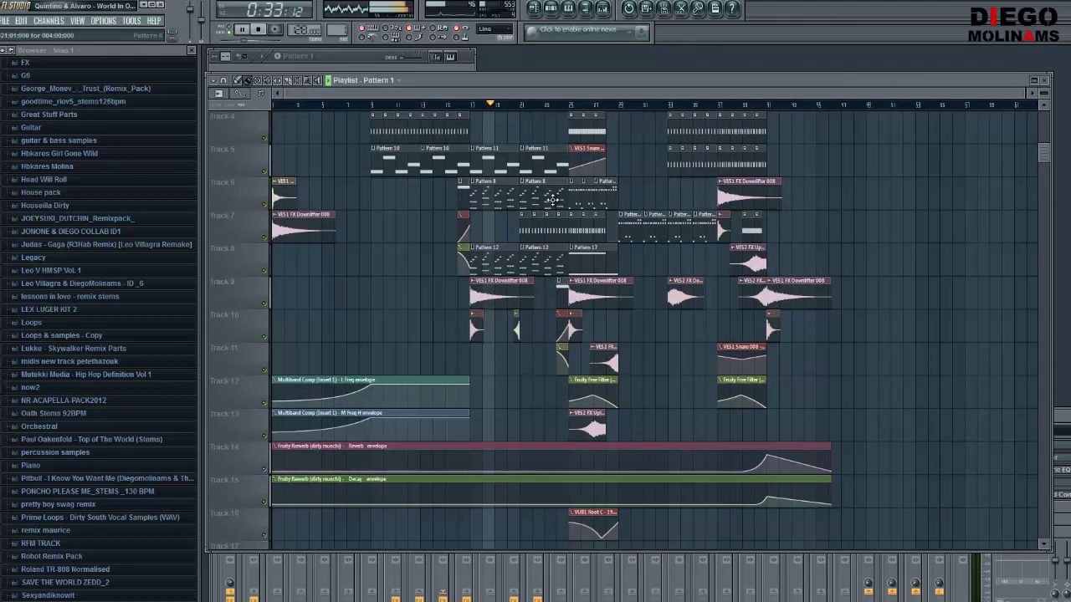
scroll(556, 199, "up", 5)
scroll(561, 198, "up", 1)
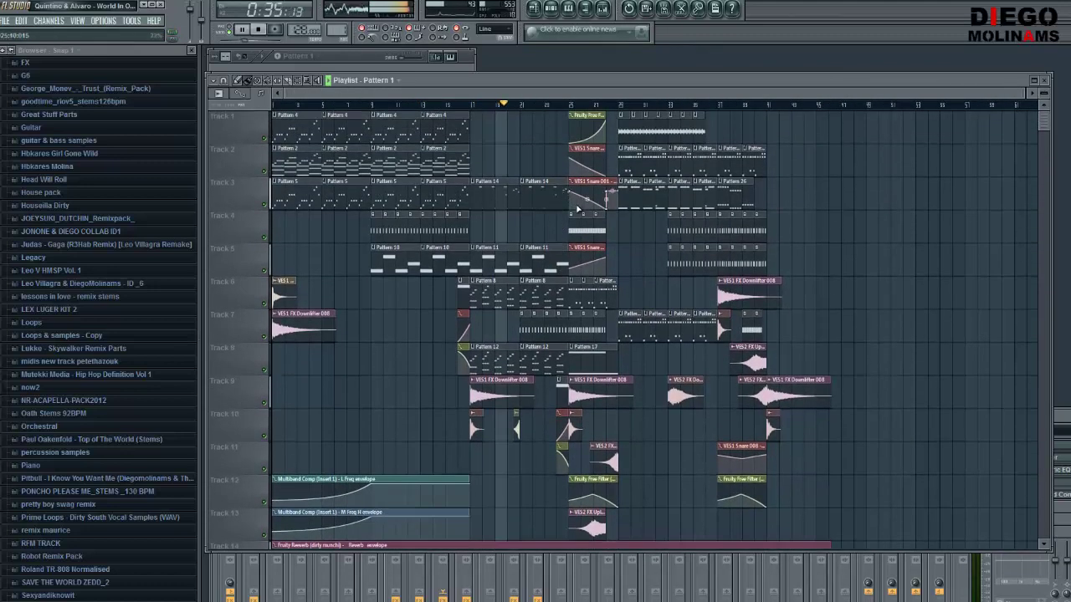
scroll(577, 210, "down", 1)
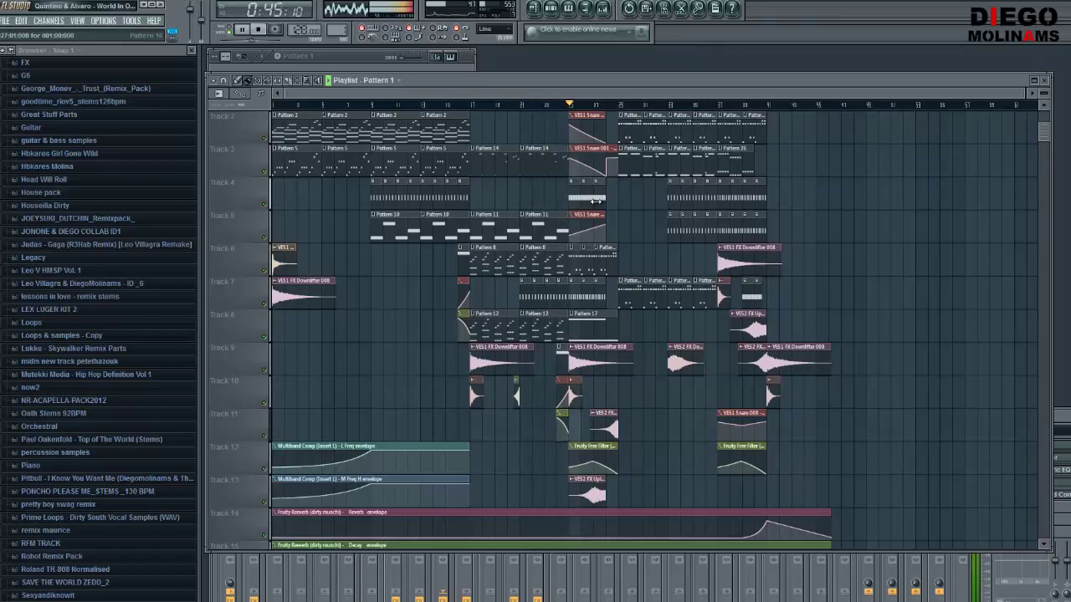
Check the mixer levels during the later song sections and review the arrangement through its final clips
left_click(603, 8)
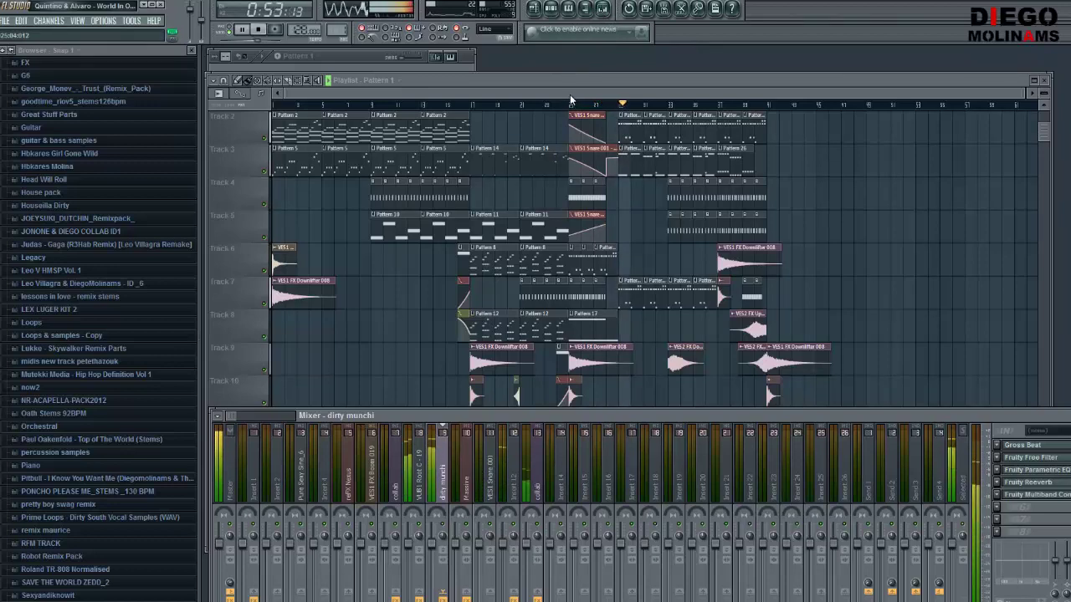
key("F9")
left_click_drag(569, 96, 701, 125)
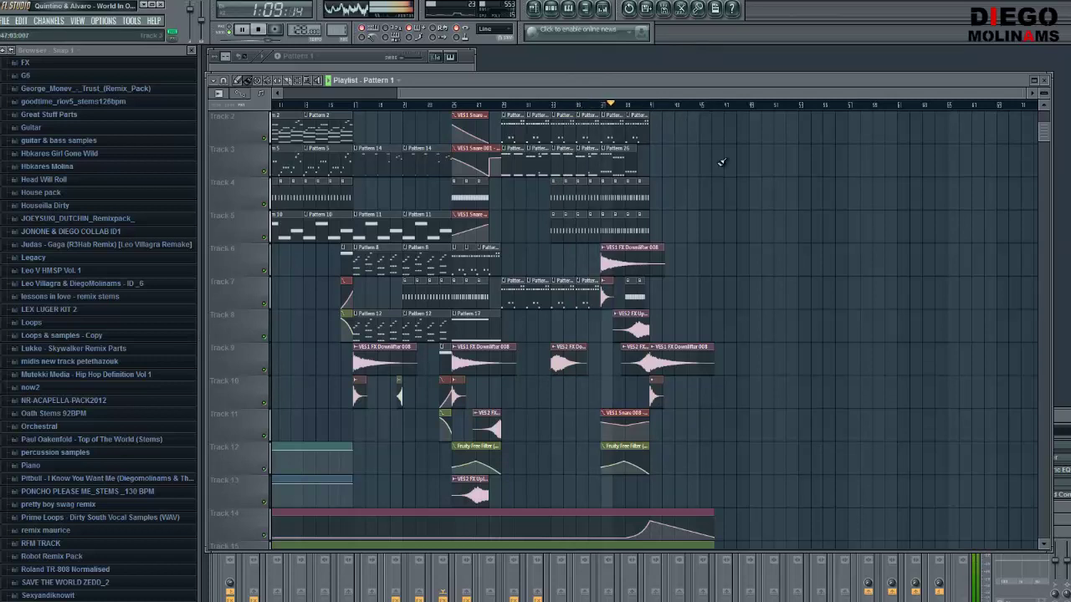
left_click(604, 8)
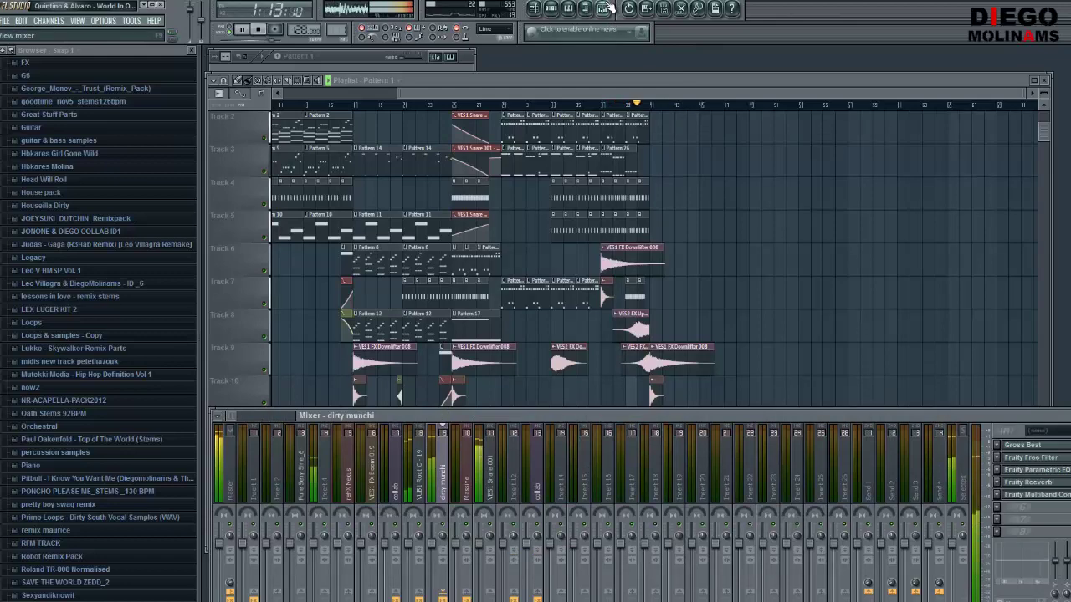
left_click(604, 9)
left_click_drag(568, 93, 398, 93)
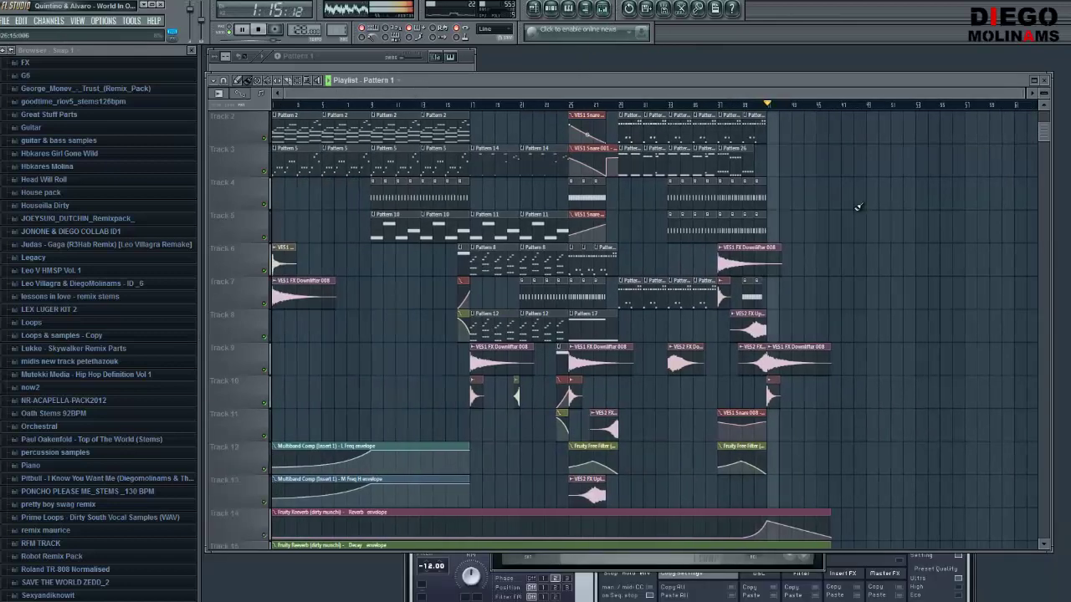
scroll(855, 224, "down", 4)
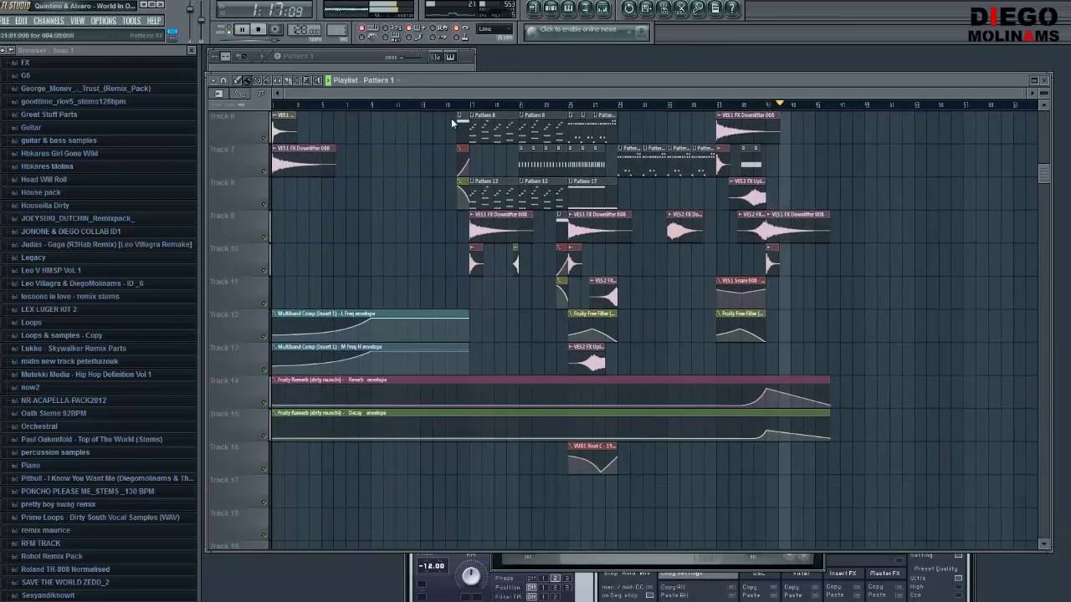
Bring the channel list forward, stop the song playback and select Pattern 2
left_click(369, 61)
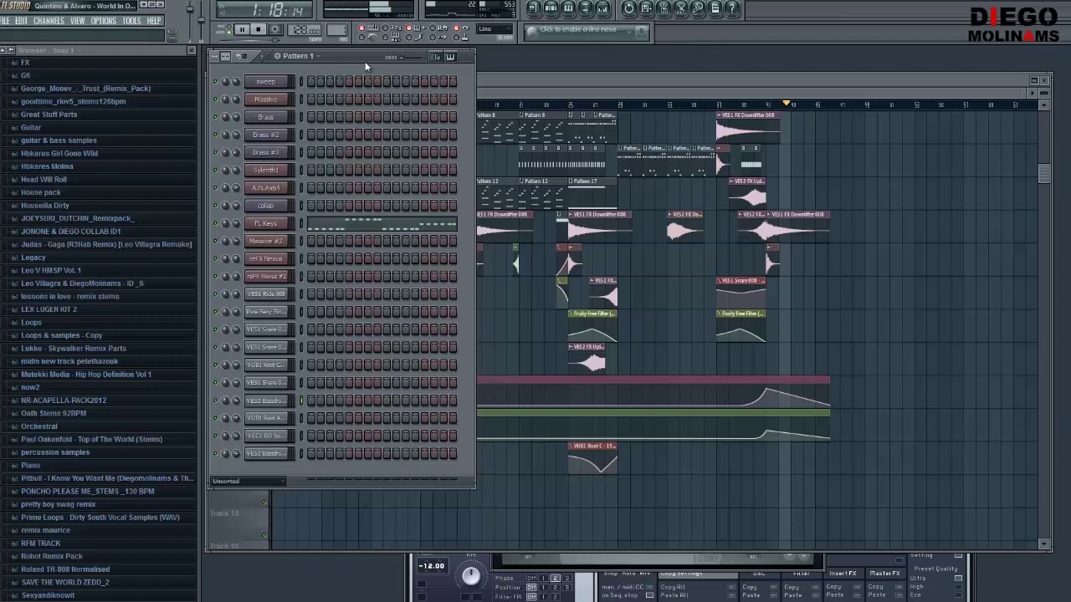
left_click(261, 31)
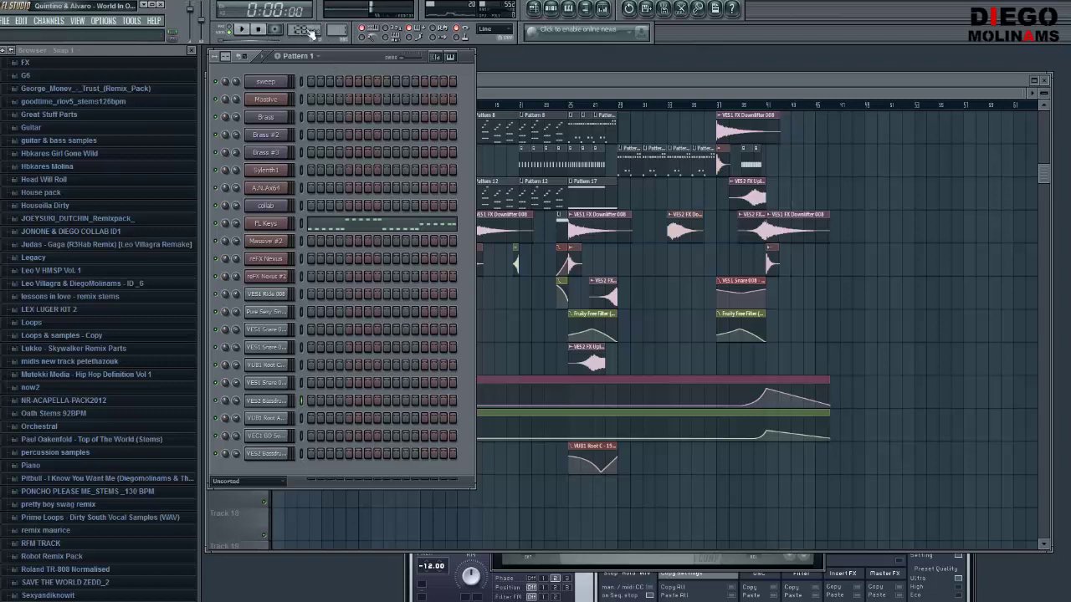
scroll(342, 32, "up", 1)
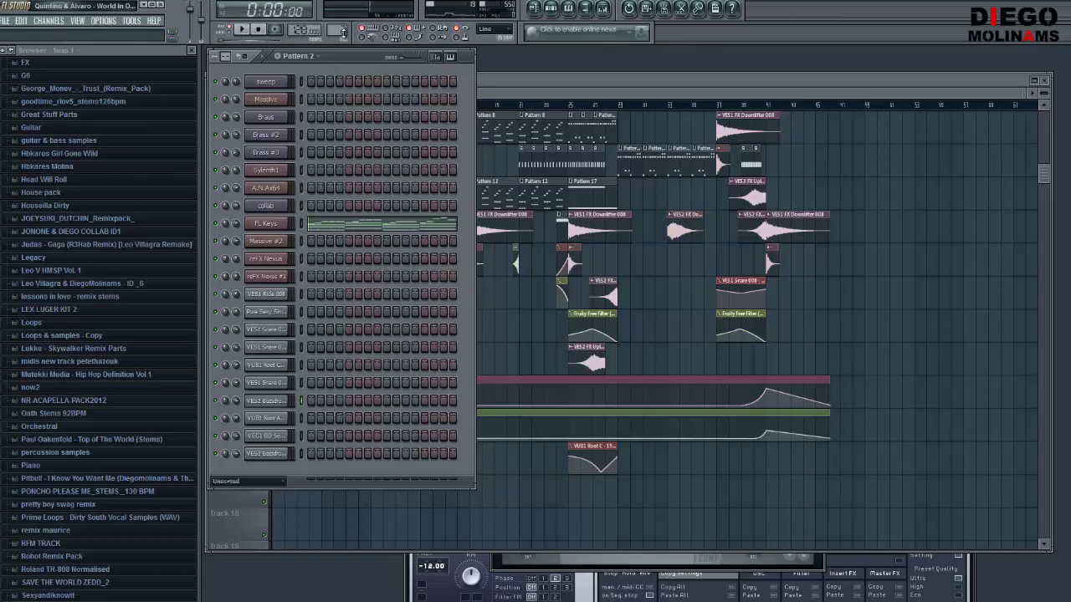
Open the FL Keys channel's plugin interface and play Pattern 2
left_click(286, 224)
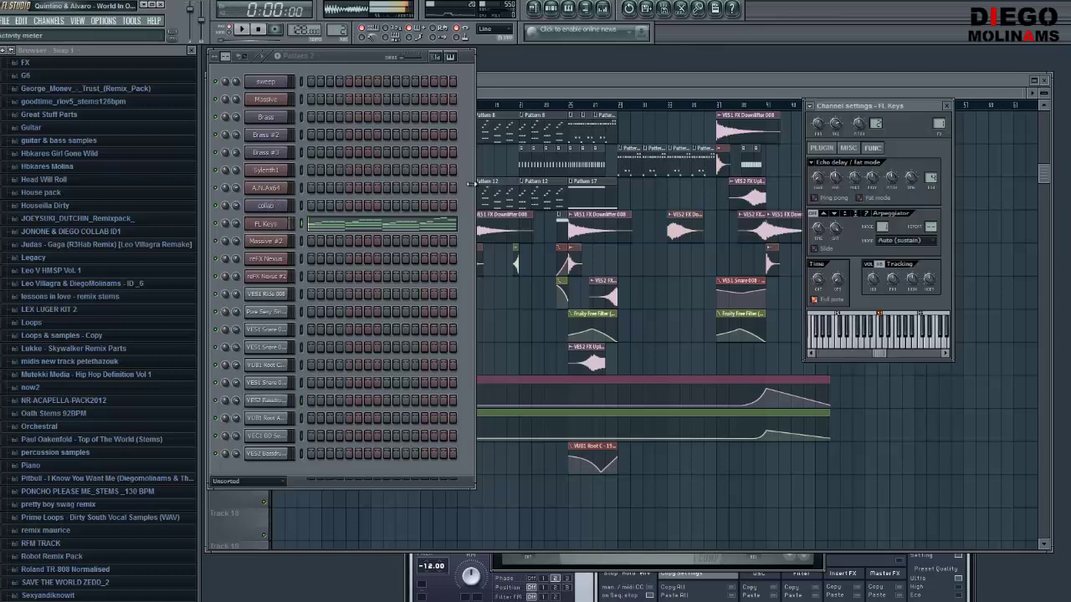
left_click(824, 134)
key("space")
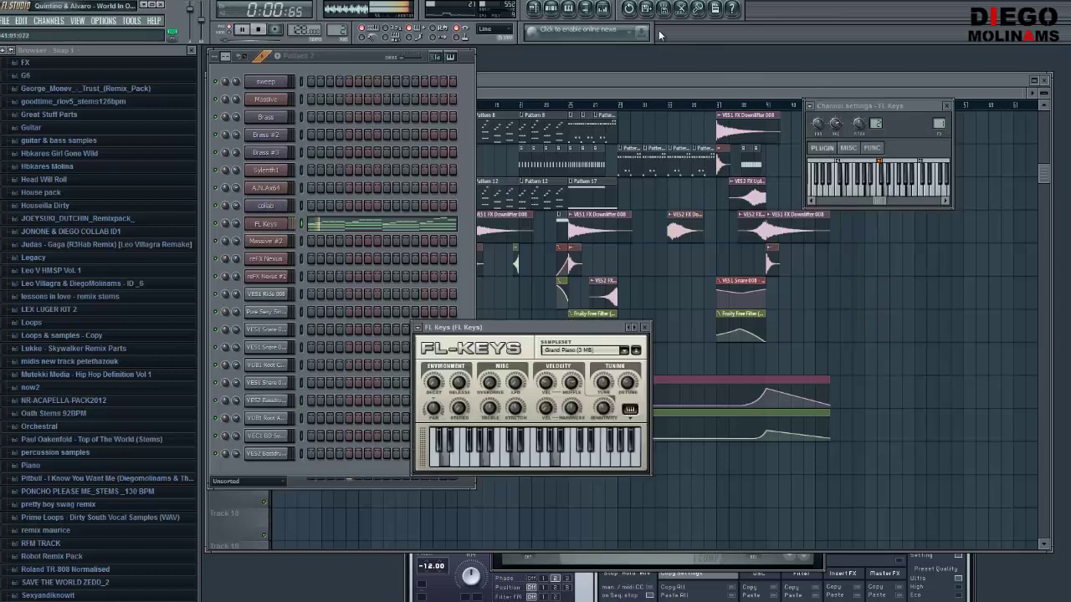
Show the mixer and open the Fruity Multiband Compressor on Insert 1
left_click(360, 57)
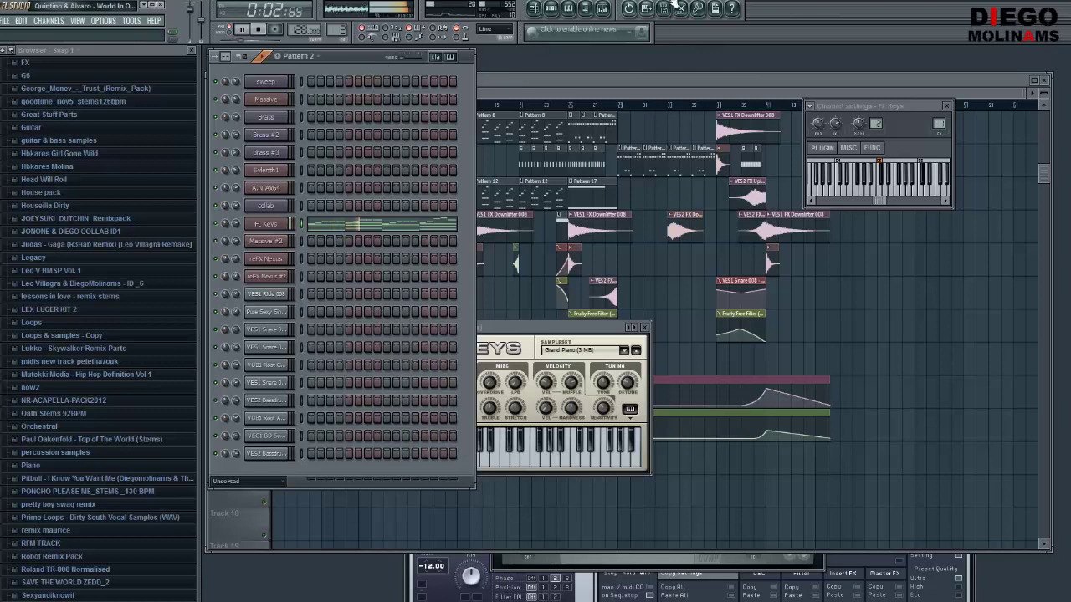
left_click(606, 9)
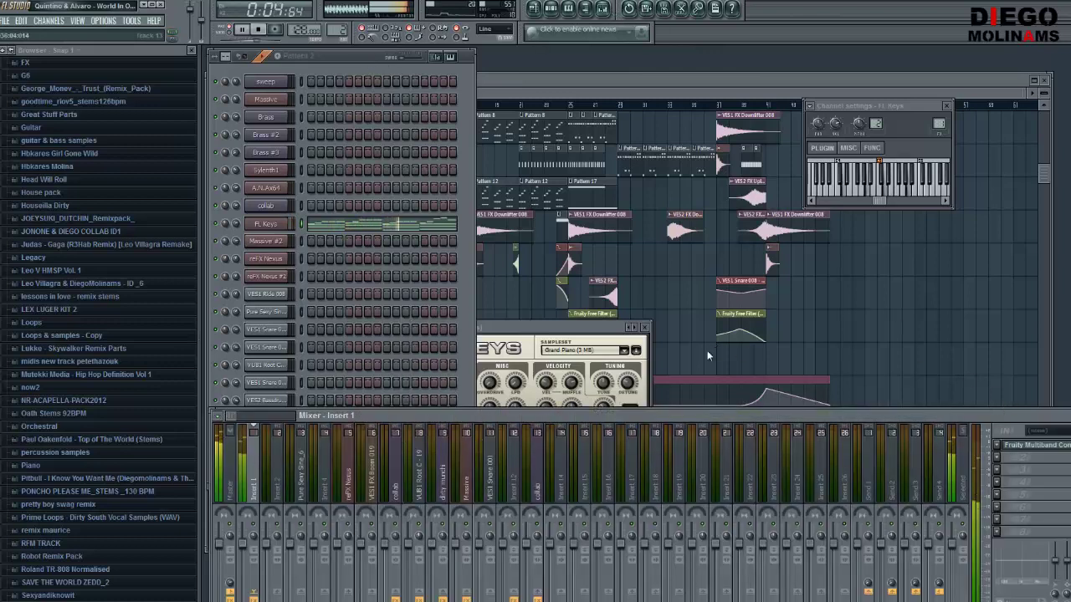
left_click(1053, 448)
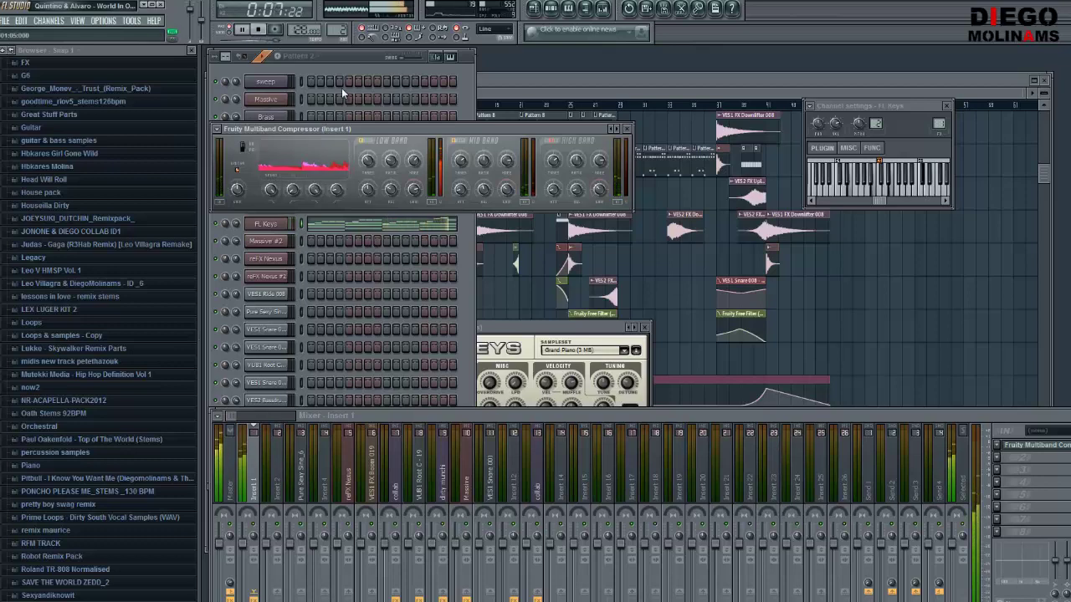
Audition Pattern 3 and Pattern 4 of the reFX Nexus channel one after the other
left_click(340, 56)
key("space")
left_click_drag(339, 34, 339, 28)
key("space")
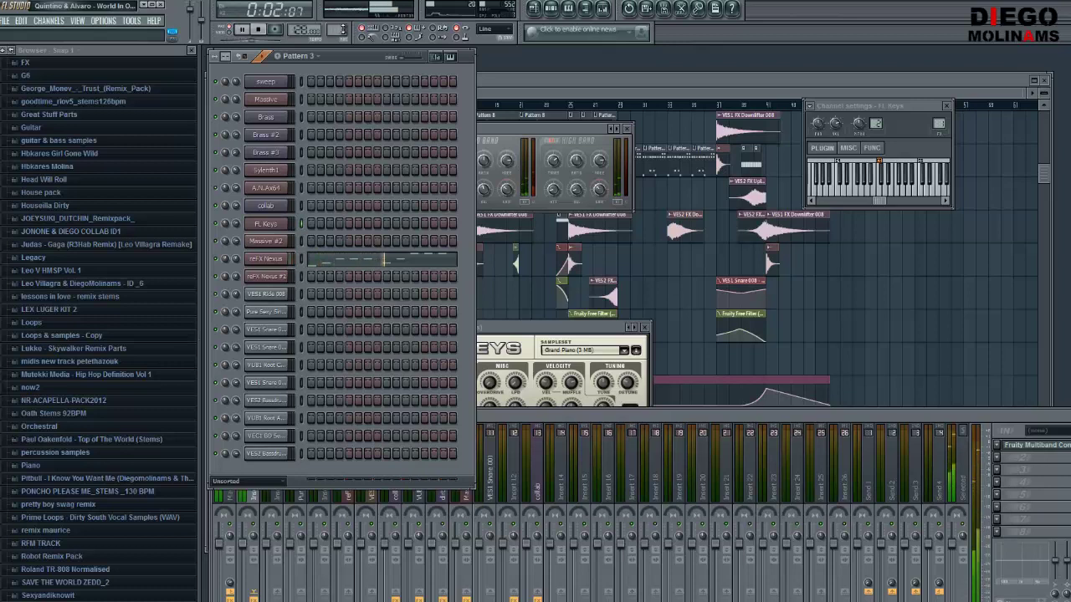
key("space")
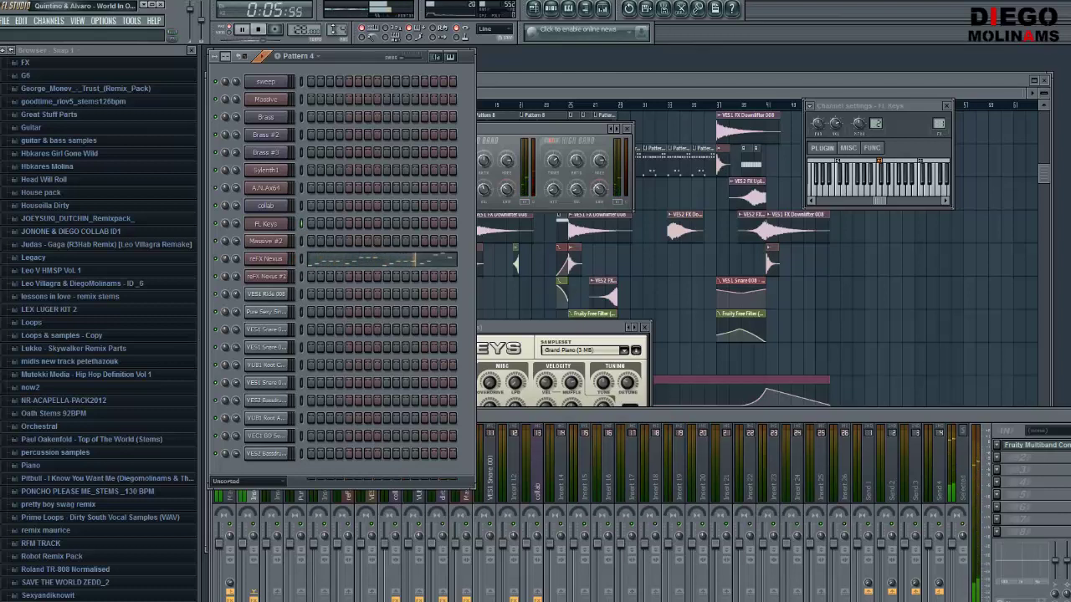
Step through Patterns 5 to 9, auditioning the parts of the different channels
scroll(337, 33, "up", 1)
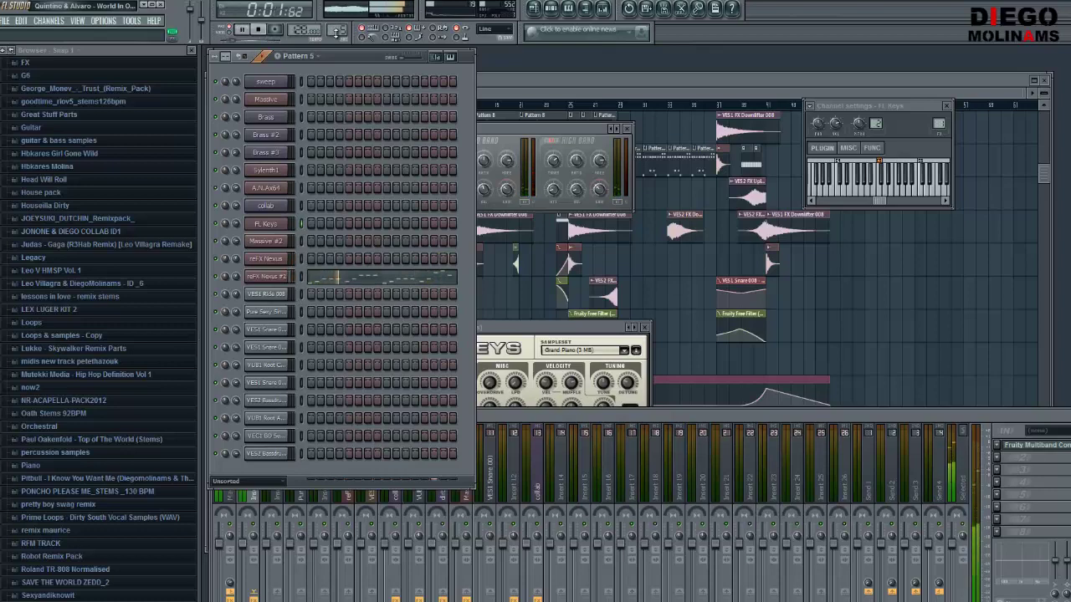
scroll(336, 32, "up", 1)
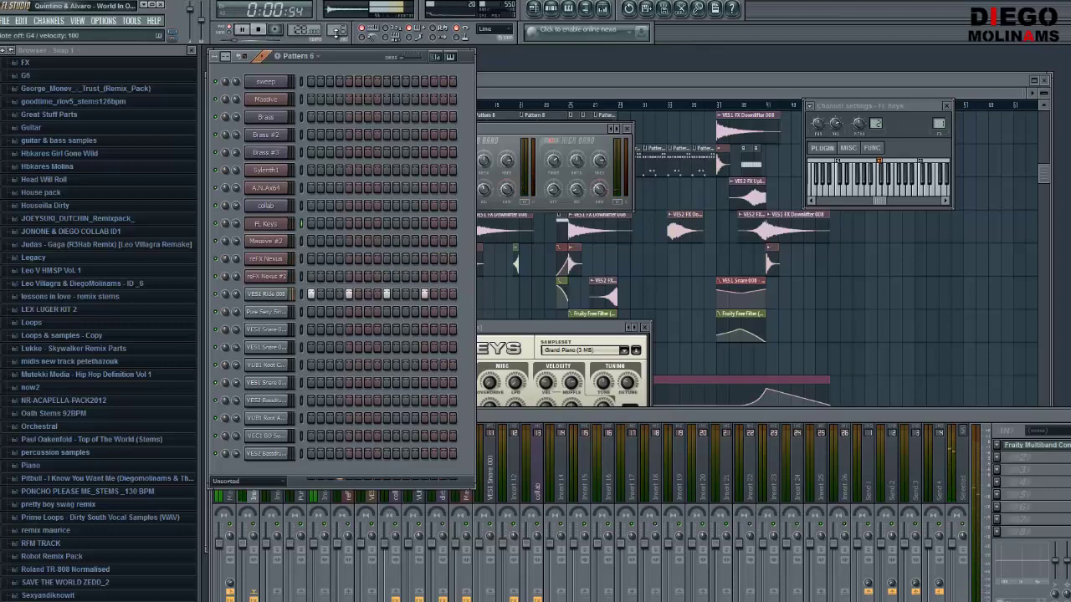
scroll(340, 32, "up", 1)
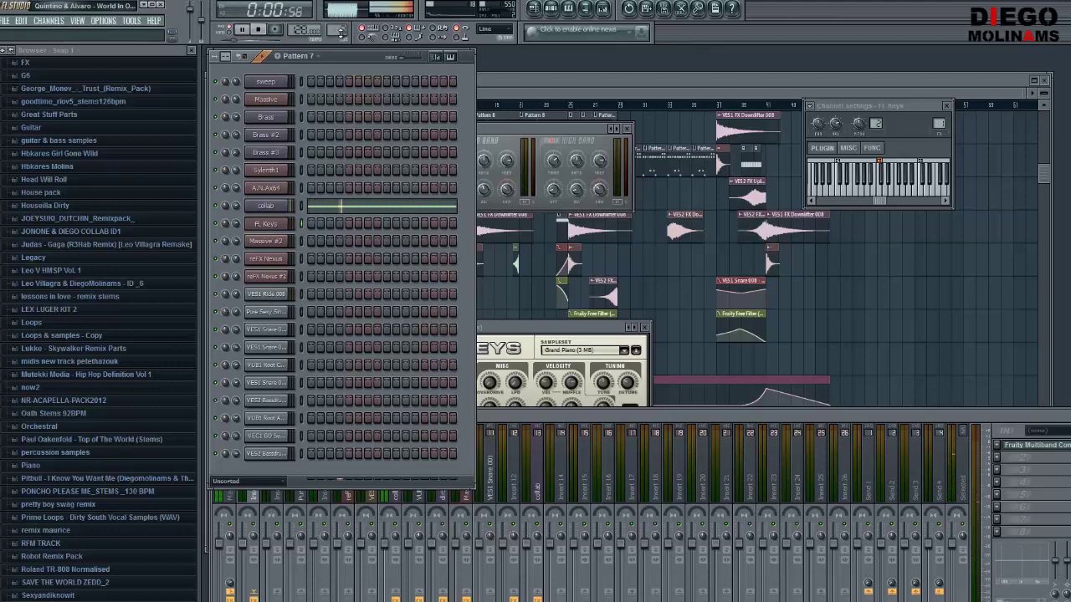
scroll(340, 31, "up", 1)
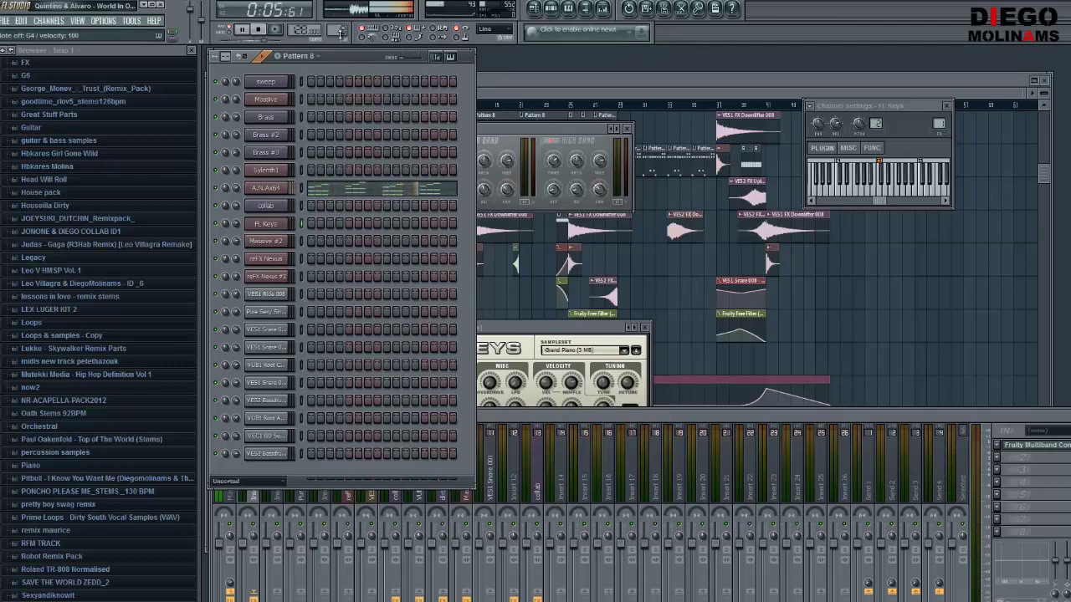
scroll(339, 32, "up", 1)
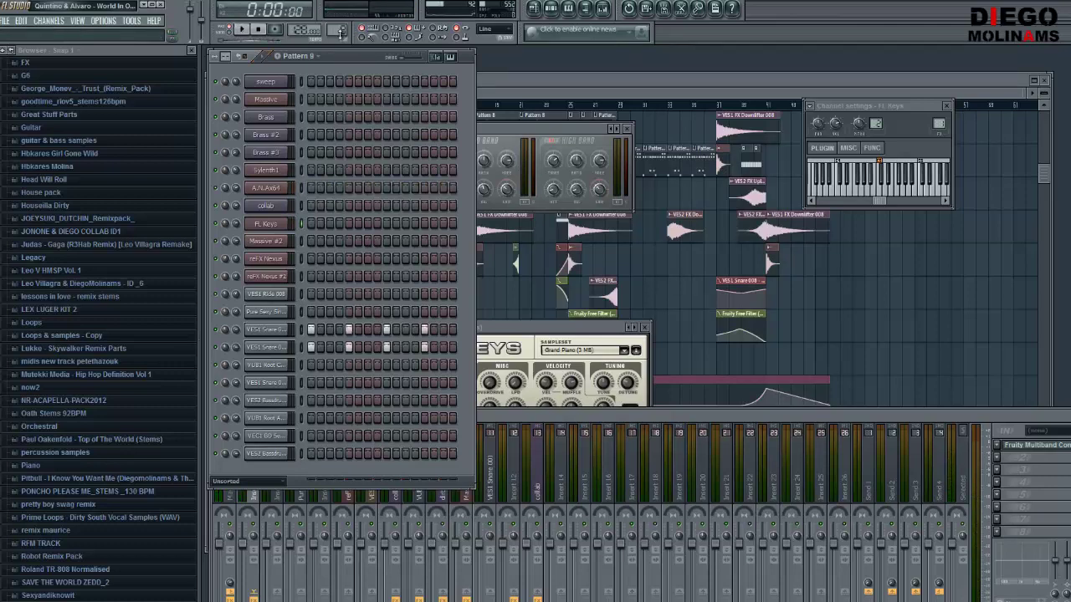
Select Pattern 10 and examine the Pure Sexy Sine_6 channel's sample settings
scroll(339, 32, "up", 1)
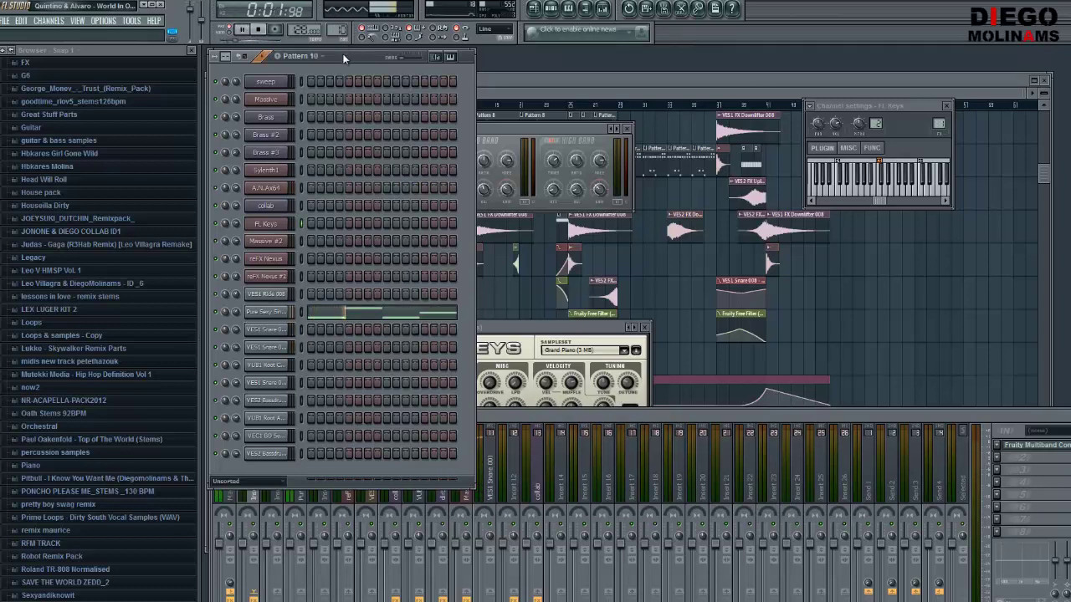
left_click(289, 313)
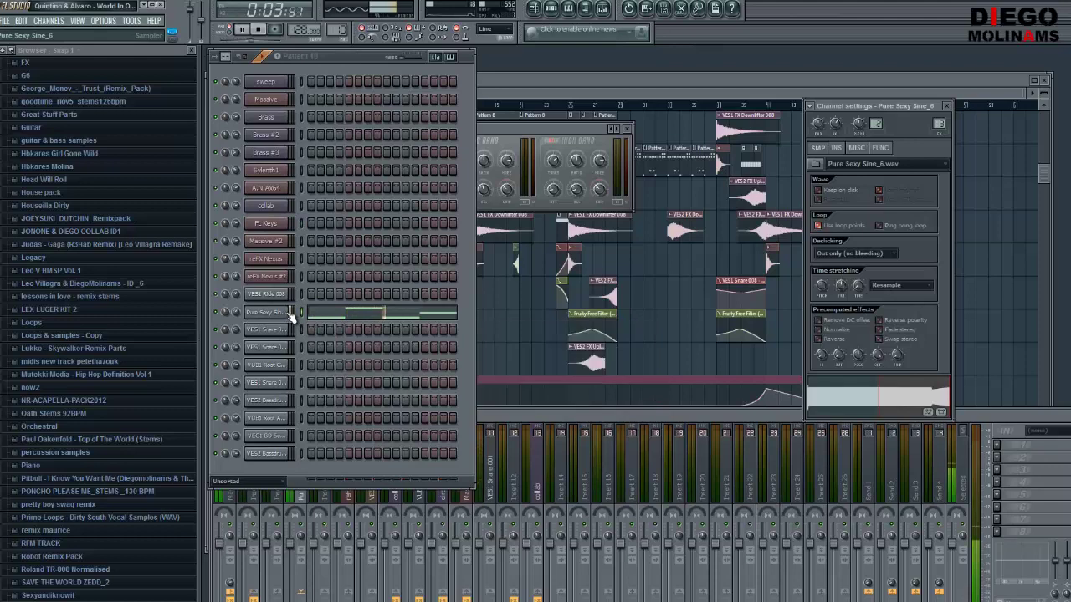
left_click(288, 314)
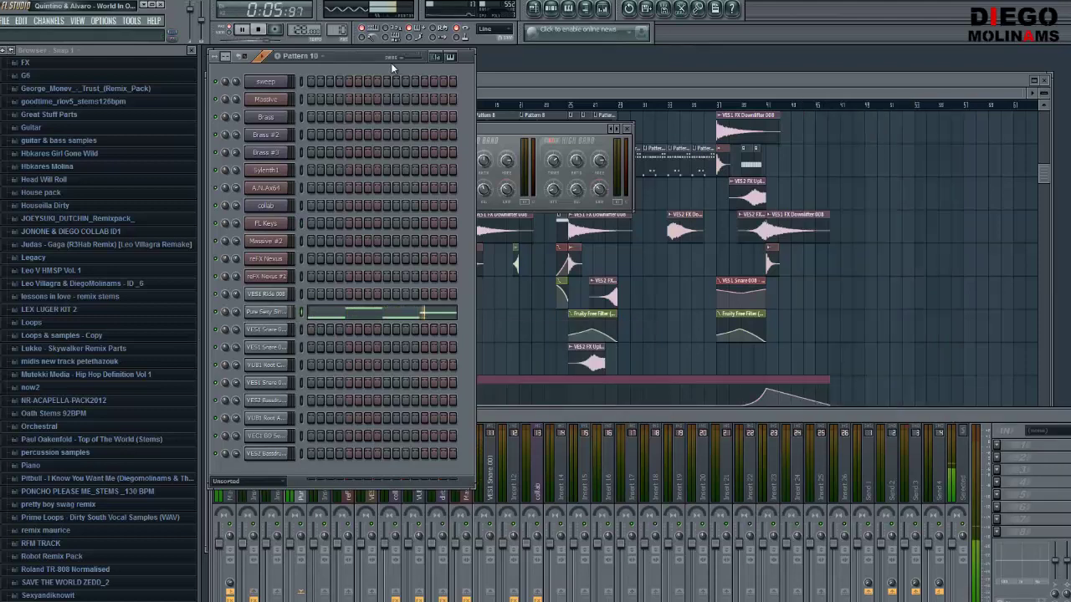
Audition Patterns 11 and 12 and inspect the Sylenth1 channel used in Pattern 12
scroll(340, 32, "up", 1)
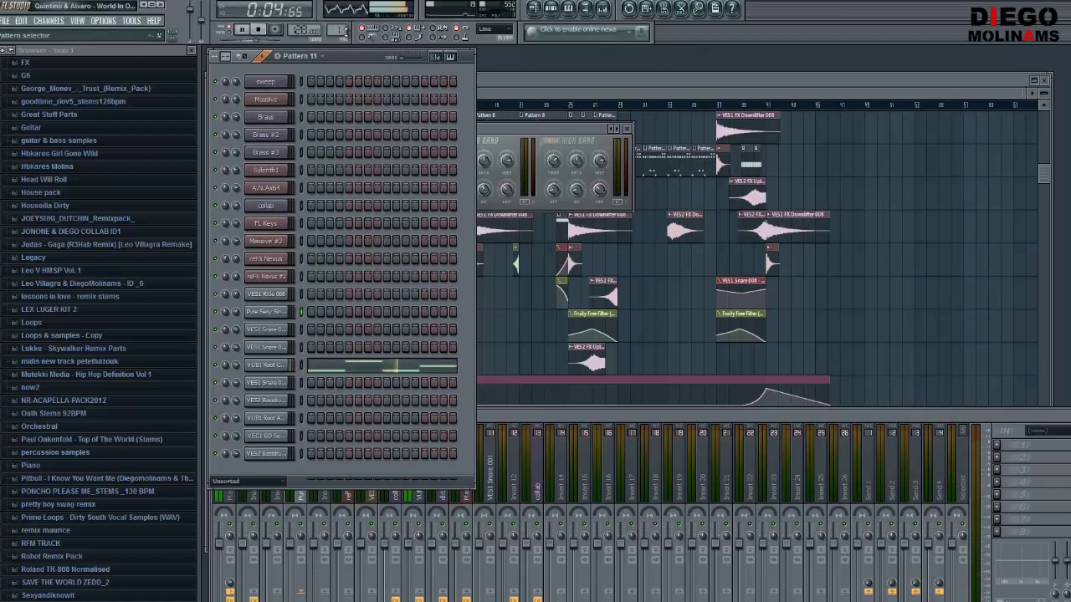
scroll(343, 32, "up", 1)
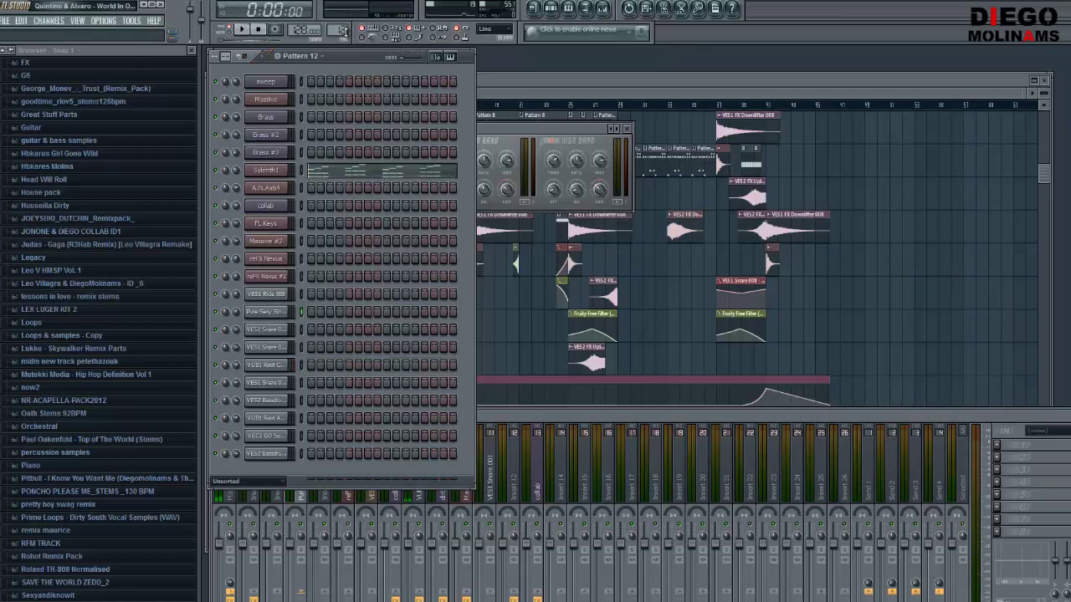
left_click(255, 171)
left_click(255, 170)
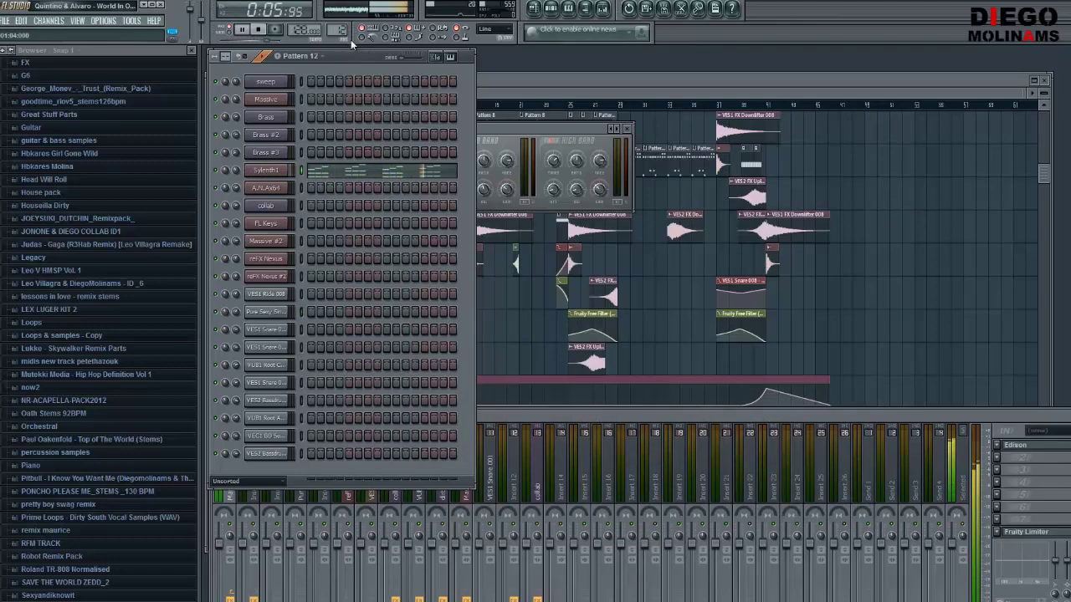
Select Pattern 13, open the Brass channel's settings and the Fruity Reeverb on its dirty munchi mixer track, and play the pattern
left_click_drag(337, 32, 337, 25)
key("space")
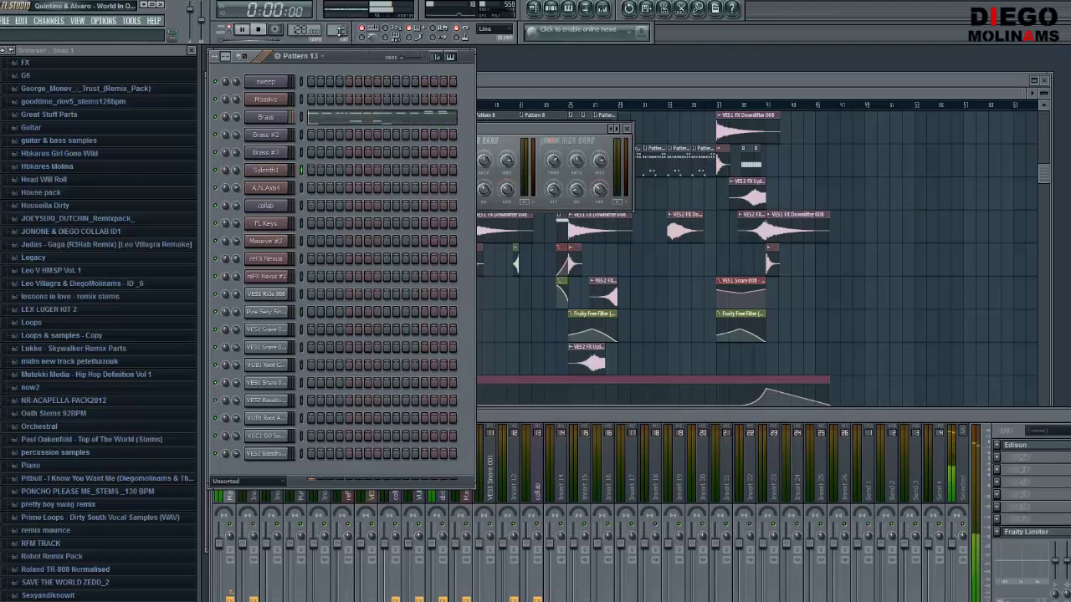
left_click(289, 118)
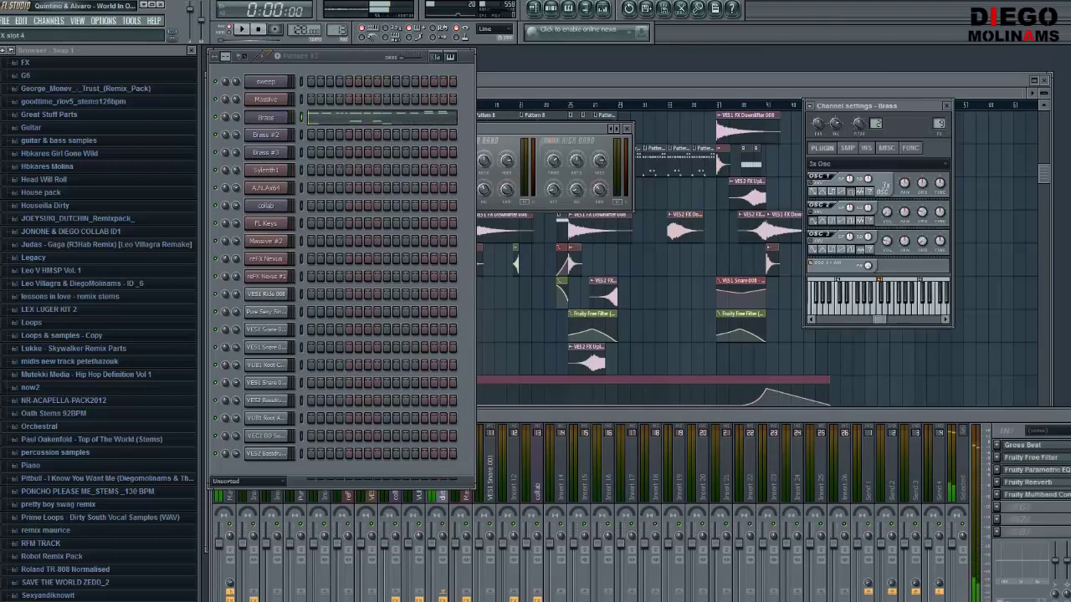
left_click(1029, 483)
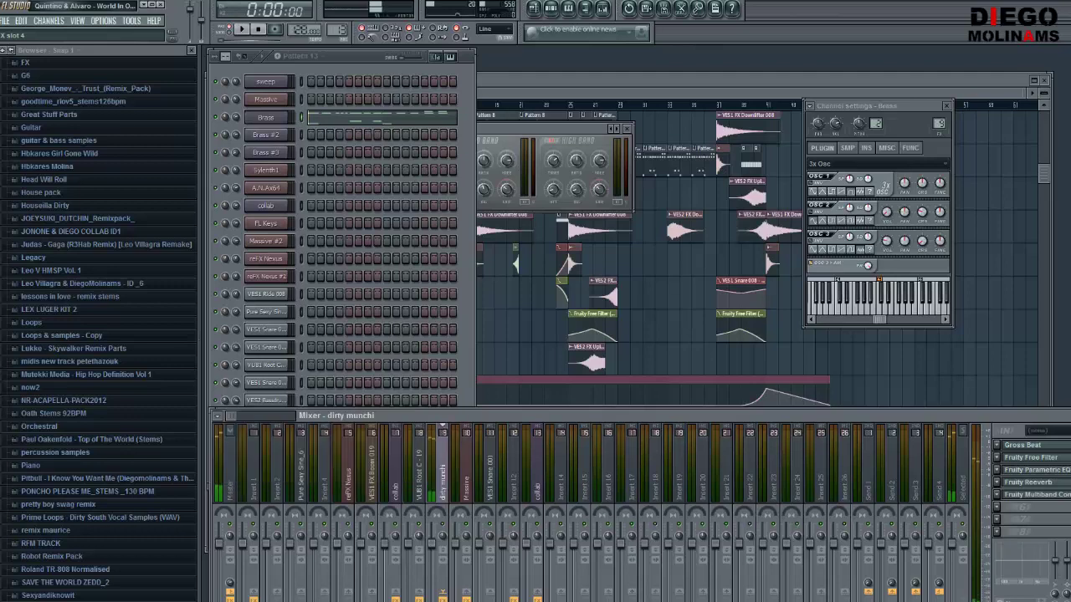
left_click(241, 30)
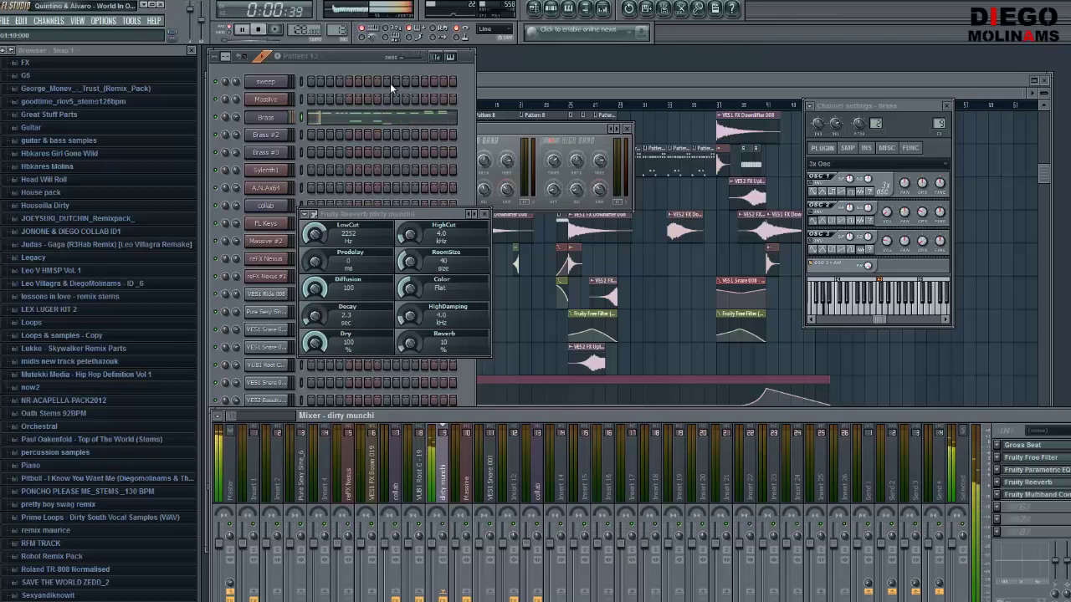
Inspect the Brass channel's pitch envelope in its instrument settings while Pattern 13 plays, ending with playback stopped
left_click(280, 122)
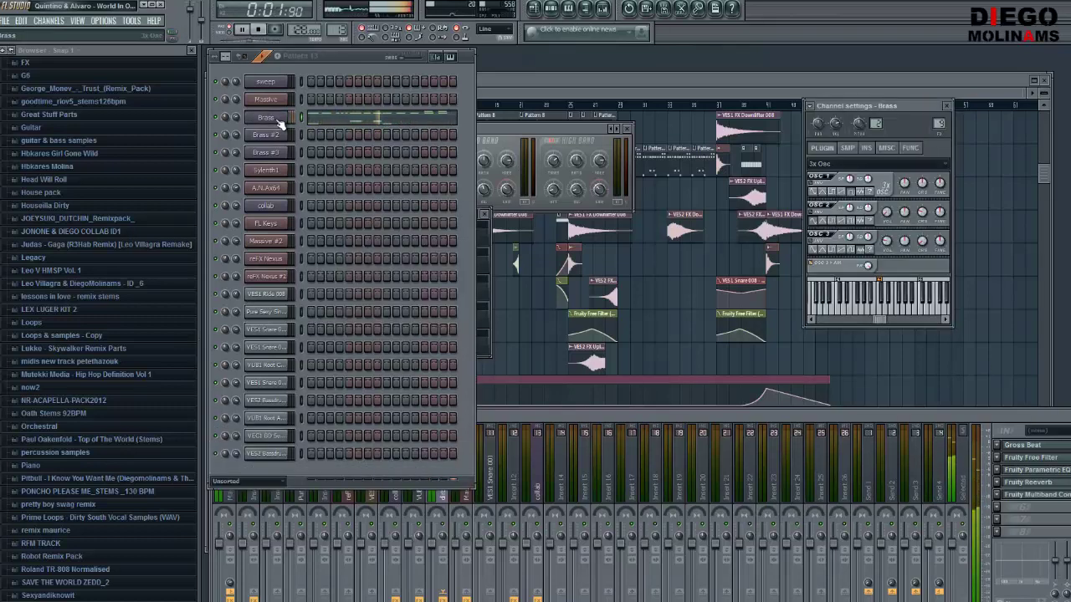
left_click(870, 150)
left_click(899, 164)
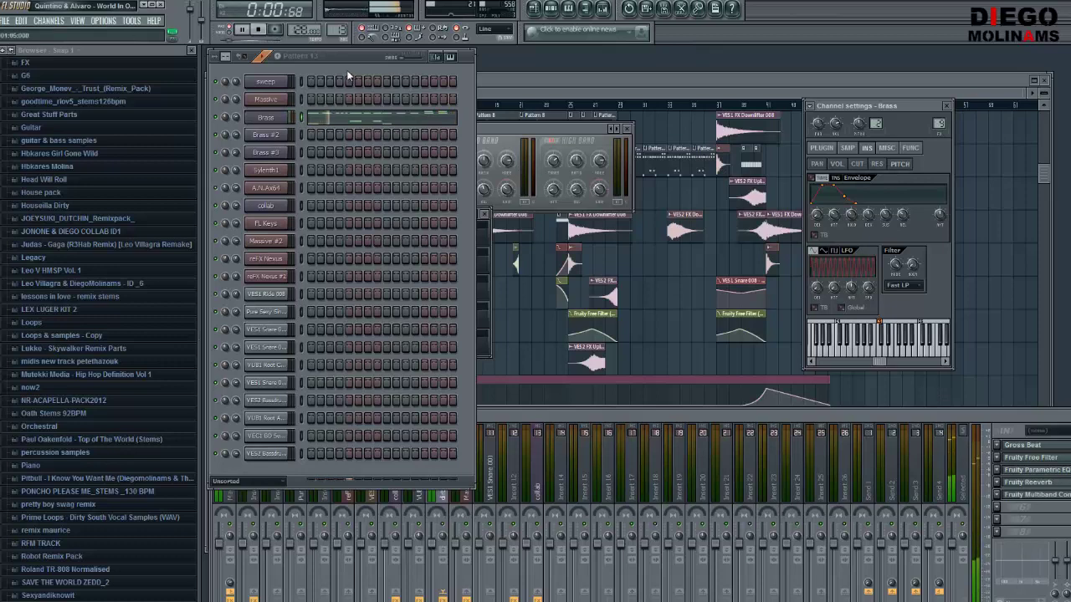
key("space")
Audition Pattern 14 and inspect the Massive synth that plays it, closing the plugin again
left_click_drag(338, 34, 337, 30)
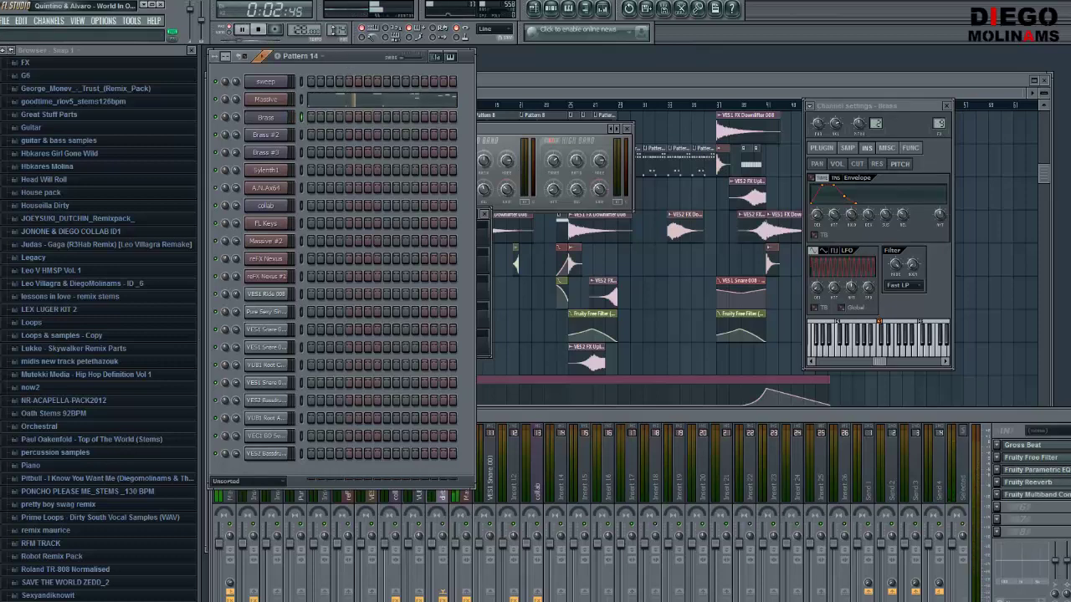
left_click(267, 100)
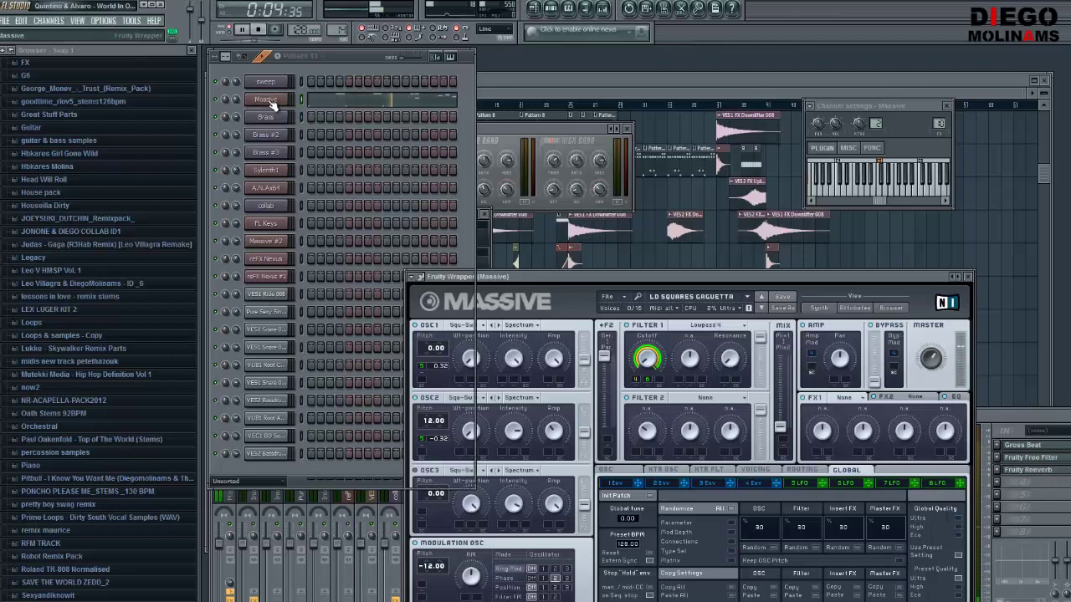
left_click(268, 100)
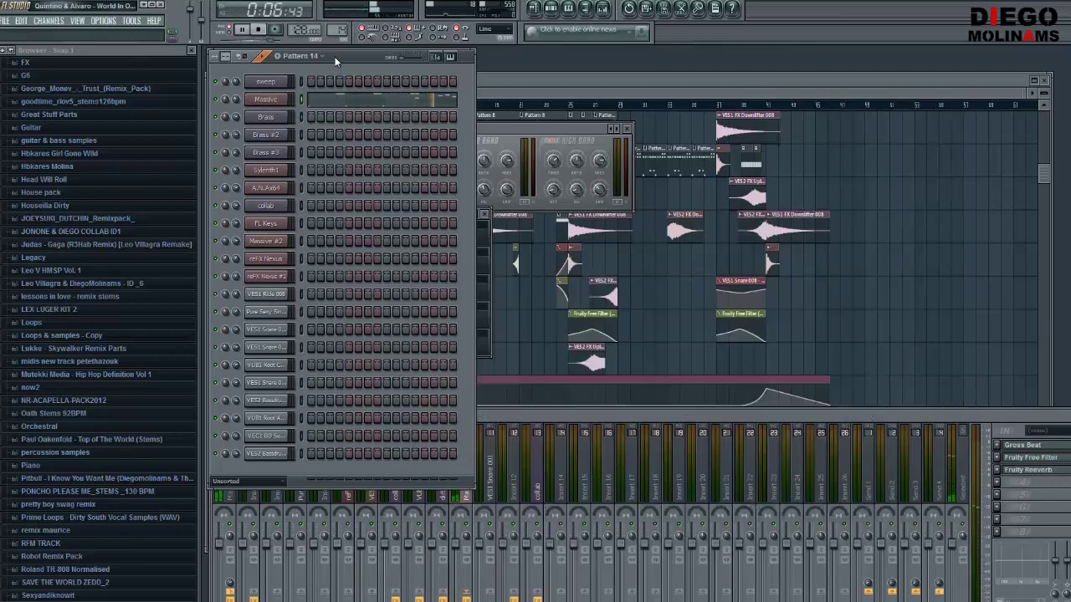
key("space")
Step through Patterns 15 to 18, auditioning the snare, kick and other sample parts
left_click_drag(341, 34, 342, 31)
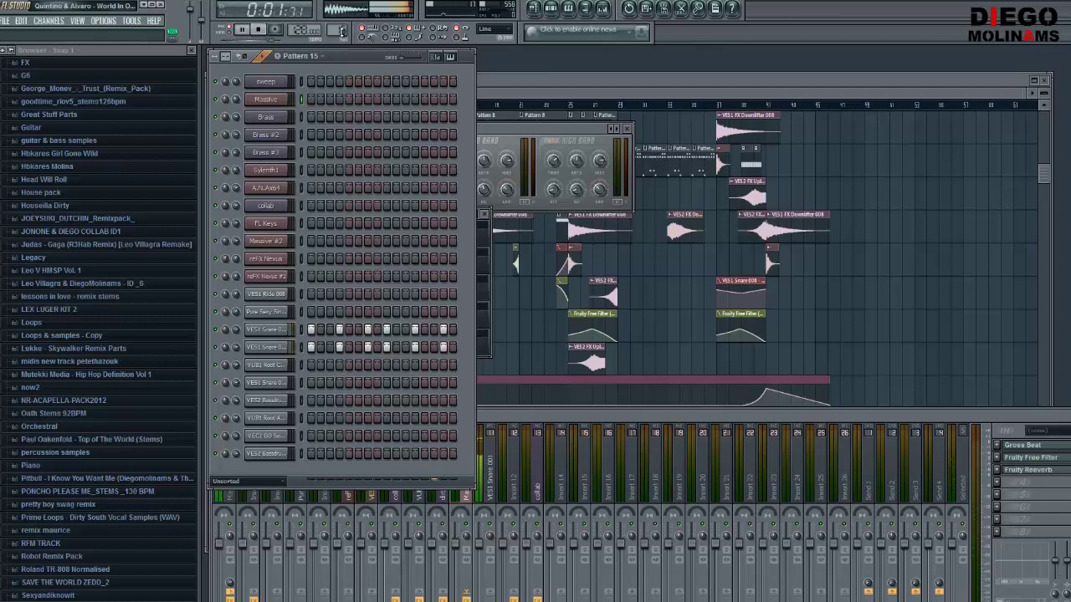
key("space")
scroll(341, 30, "up", 1)
key("space")
key("space")
scroll(342, 31, "up", 1)
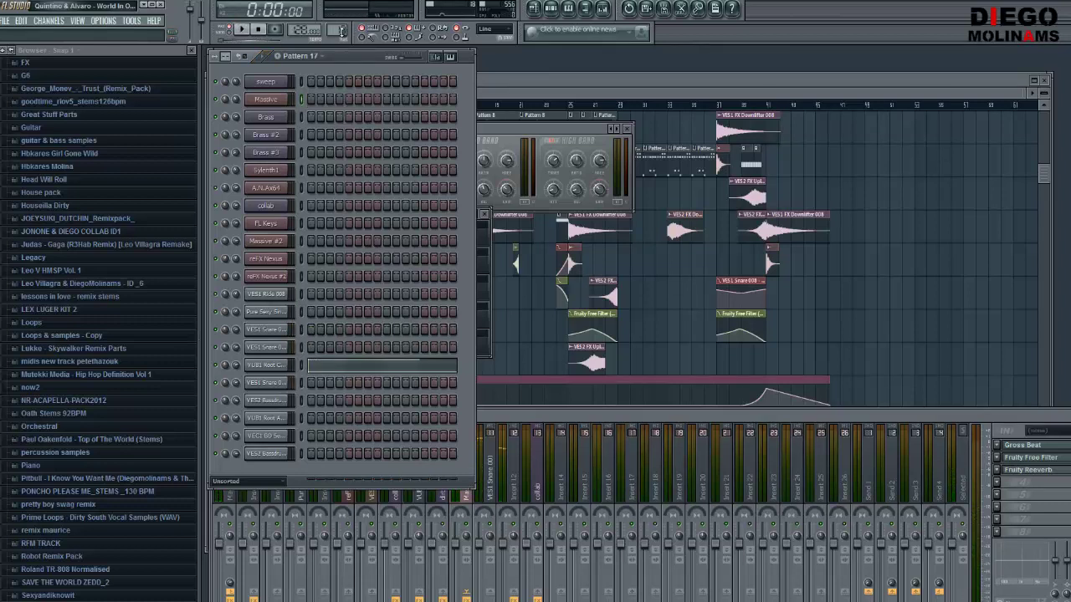
key("space")
scroll(341, 31, "up", 1)
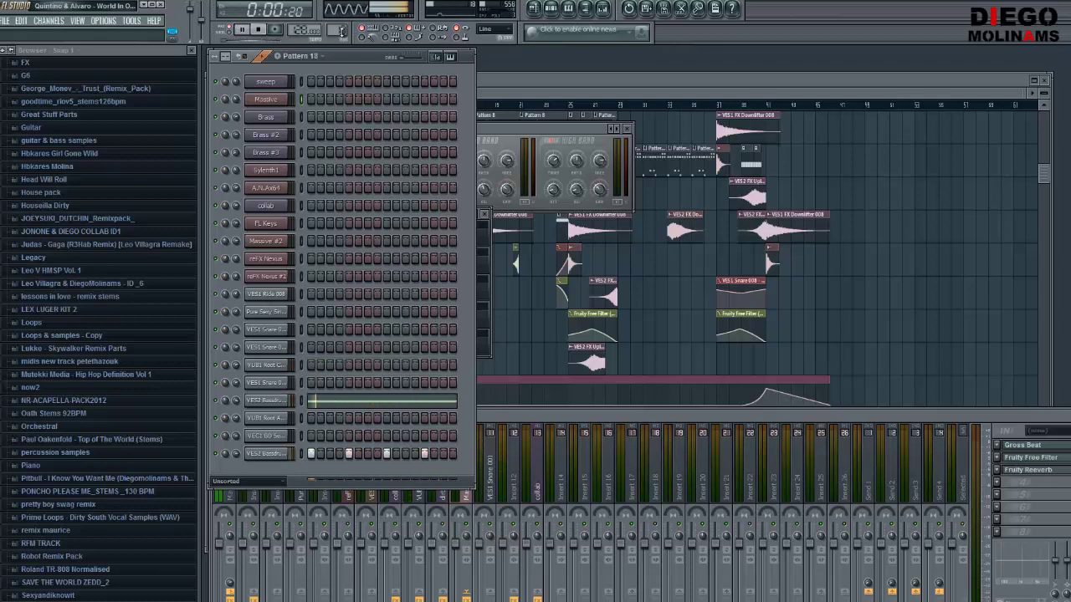
Audition Patterns 19 and 20 and inspect the Brass #2 channel's 3x Osc settings
scroll(341, 31, "up", 1)
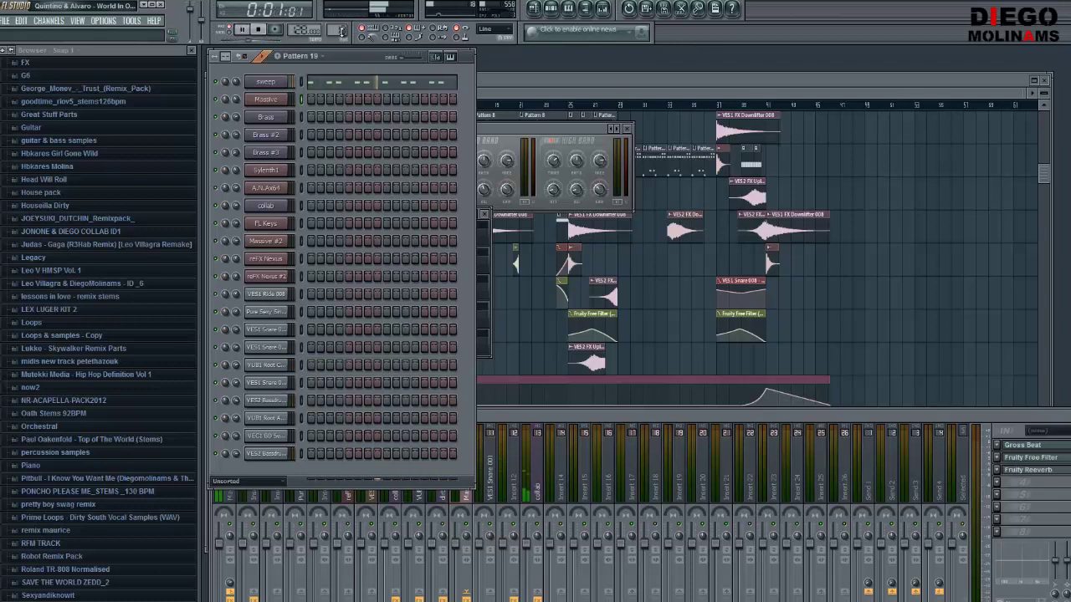
scroll(342, 31, "up", 1)
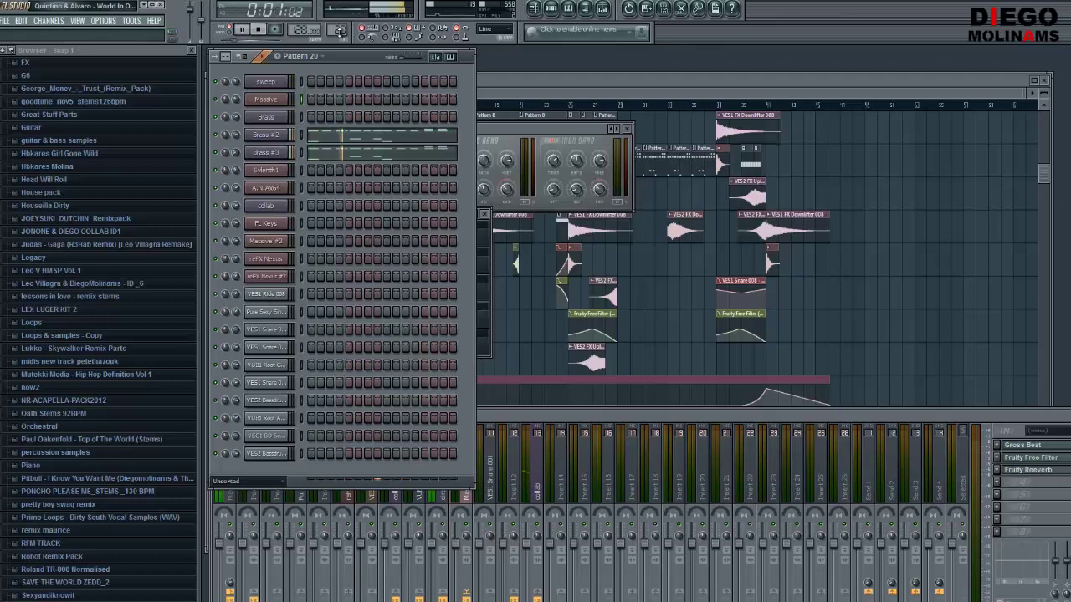
left_click(262, 134)
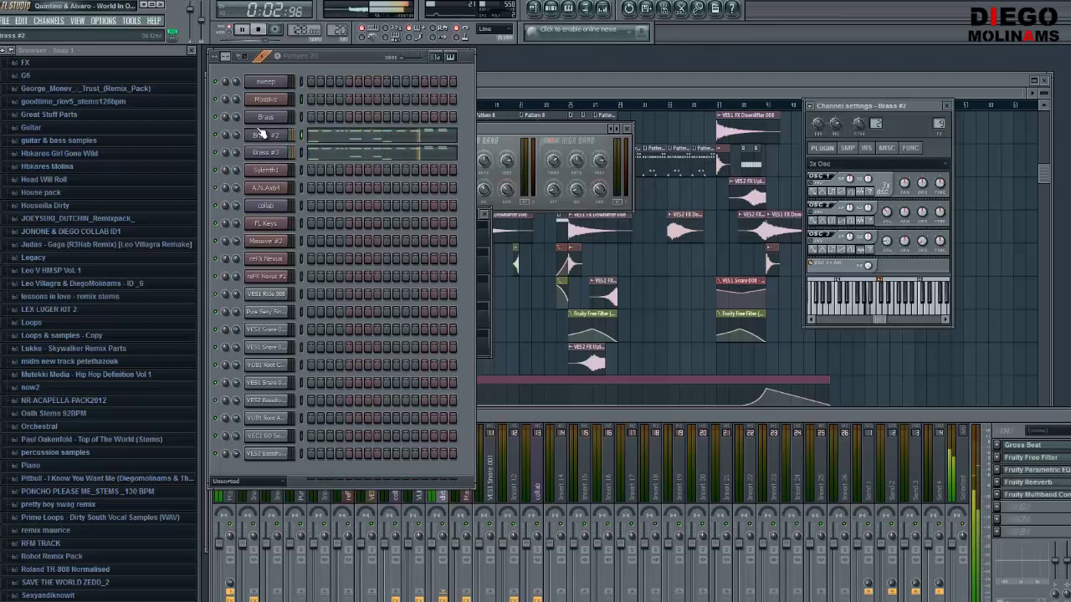
left_click(340, 52)
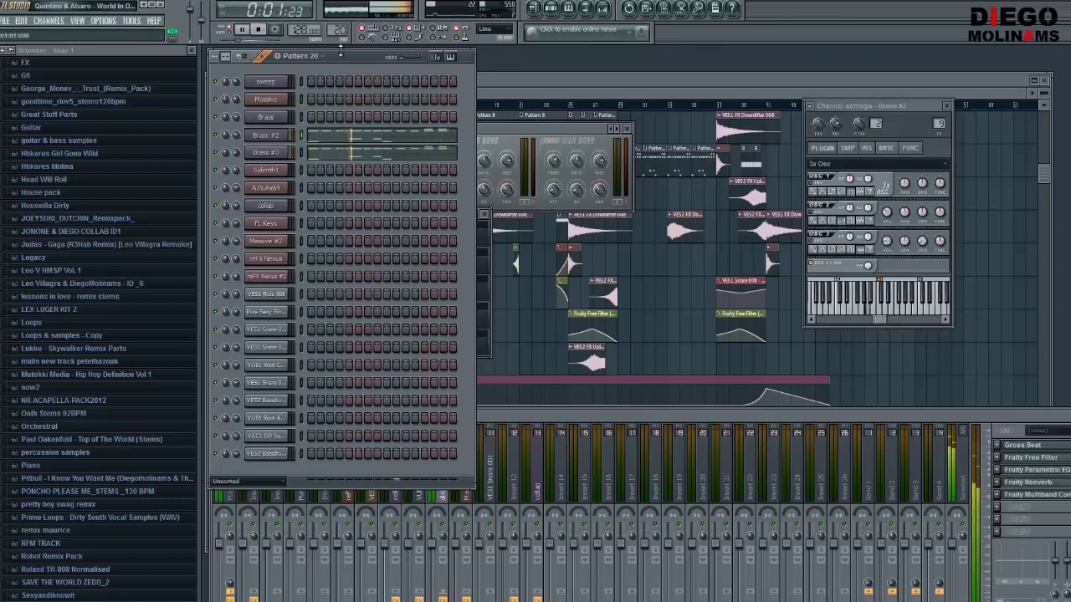
Step through Patterns 21 to 28, auditioning their parts
scroll(334, 32, "up", 1)
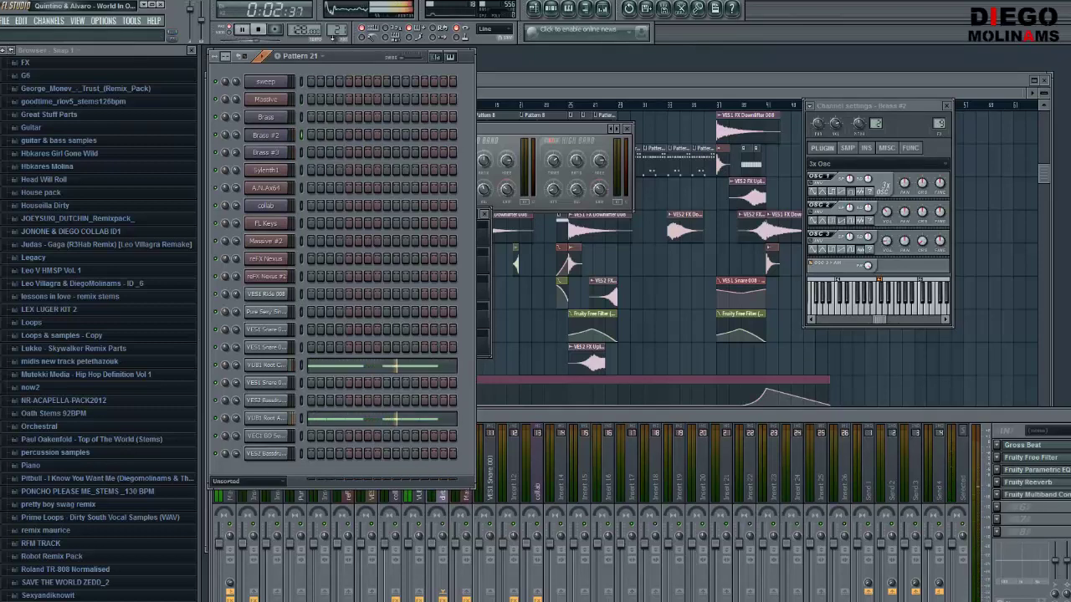
scroll(333, 35, "up", 1)
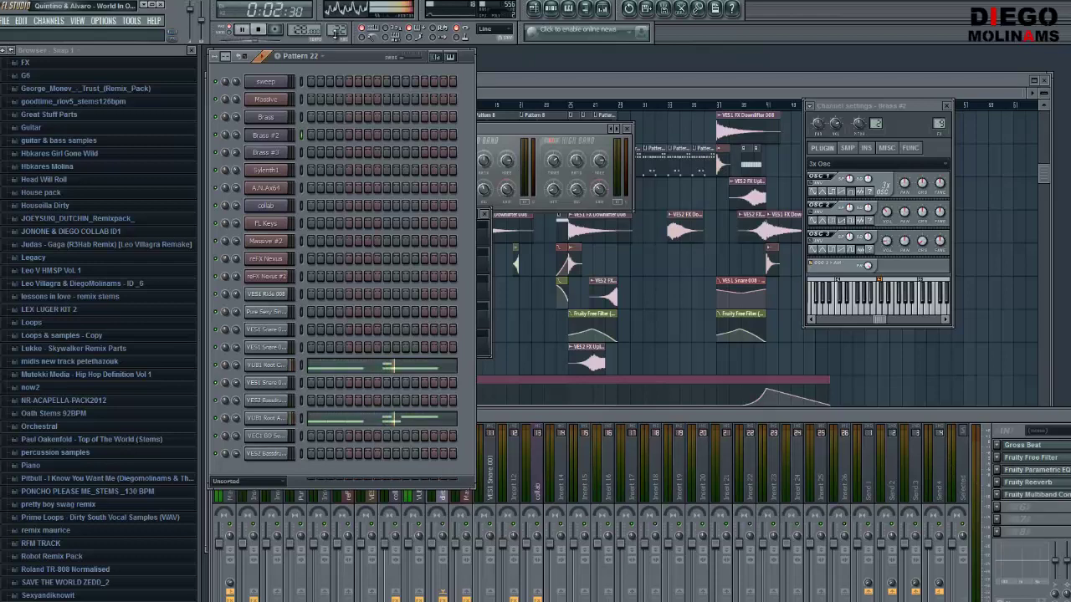
scroll(336, 32, "up", 1)
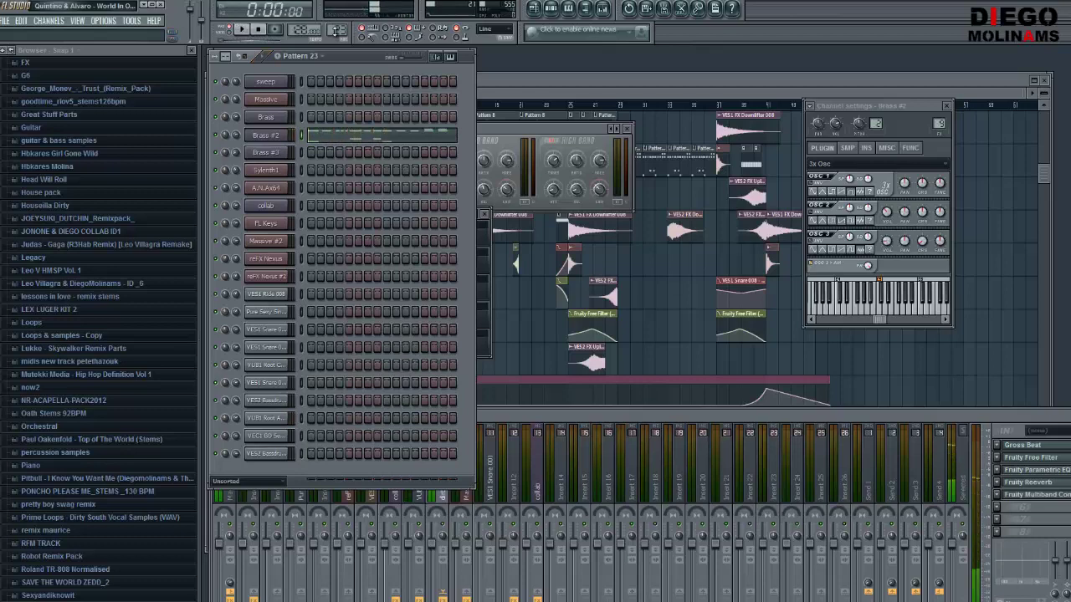
scroll(335, 31, "up", 1)
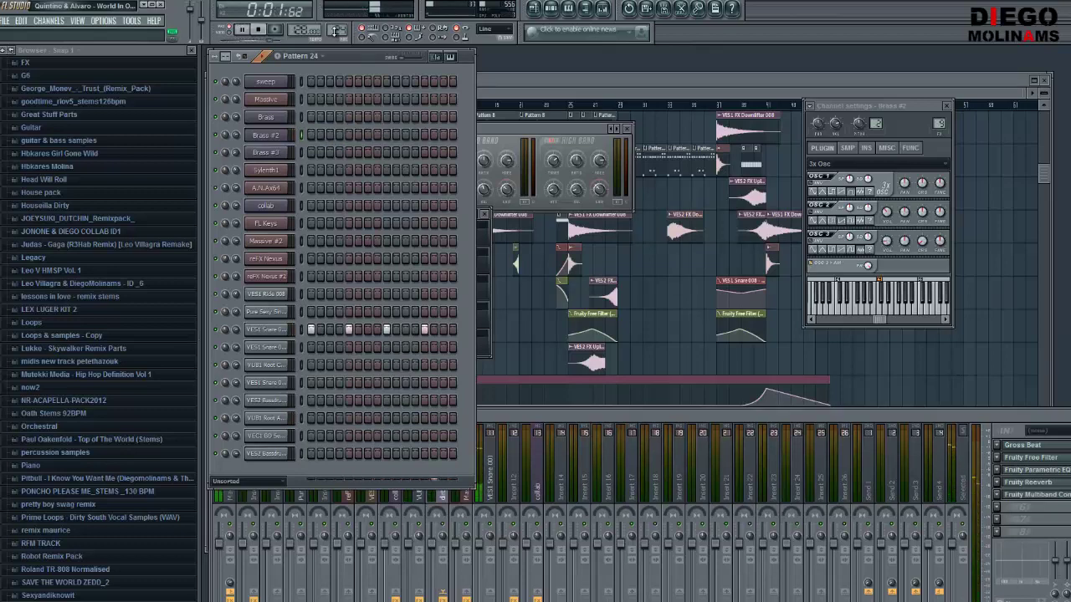
scroll(334, 31, "up", 1)
scroll(334, 31, "up", 1)
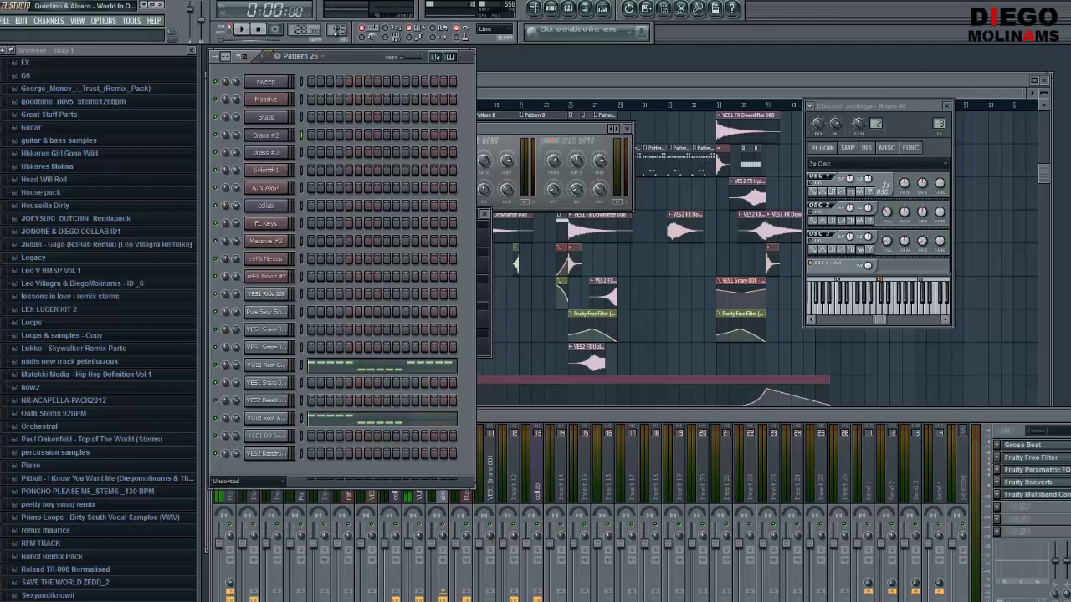
scroll(336, 31, "up", 1)
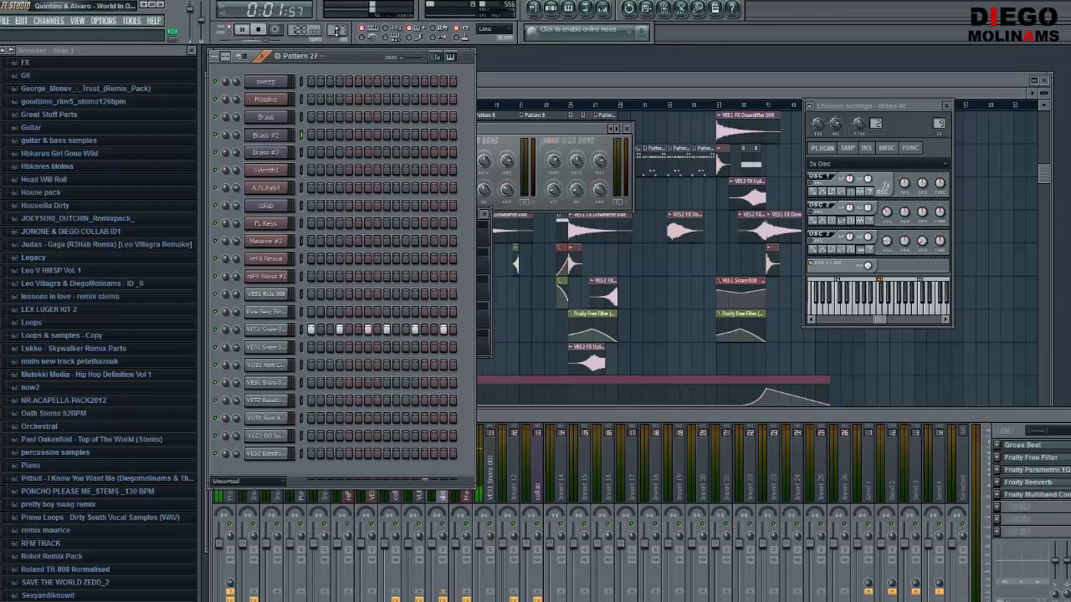
scroll(337, 31, "up", 1)
Audition Pattern 29 and examine the sweep channel's oscillator settings and volume envelope
scroll(336, 31, "up", 1)
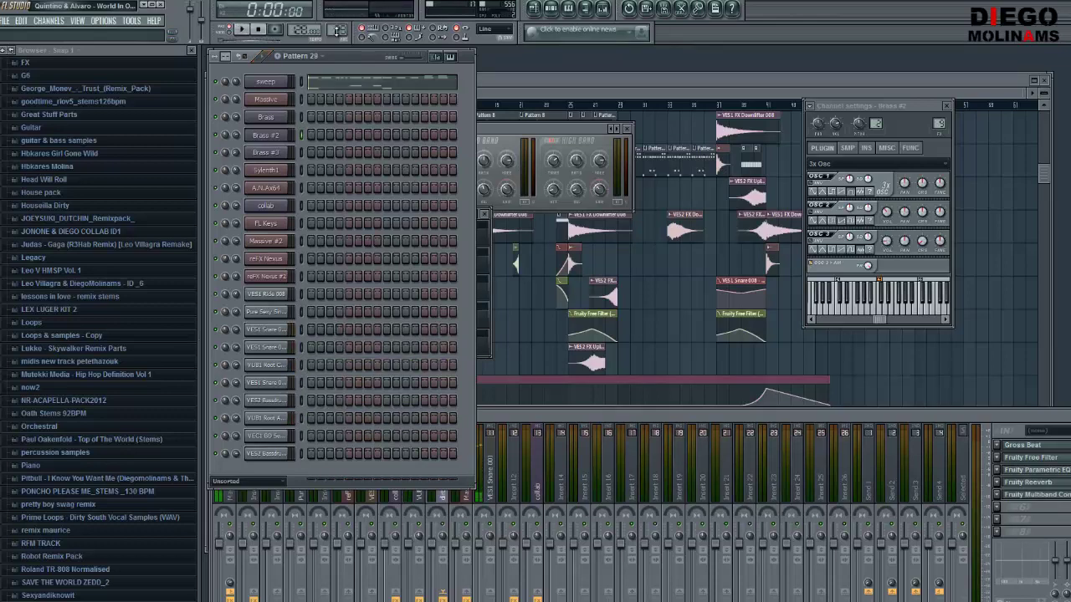
left_click(288, 82)
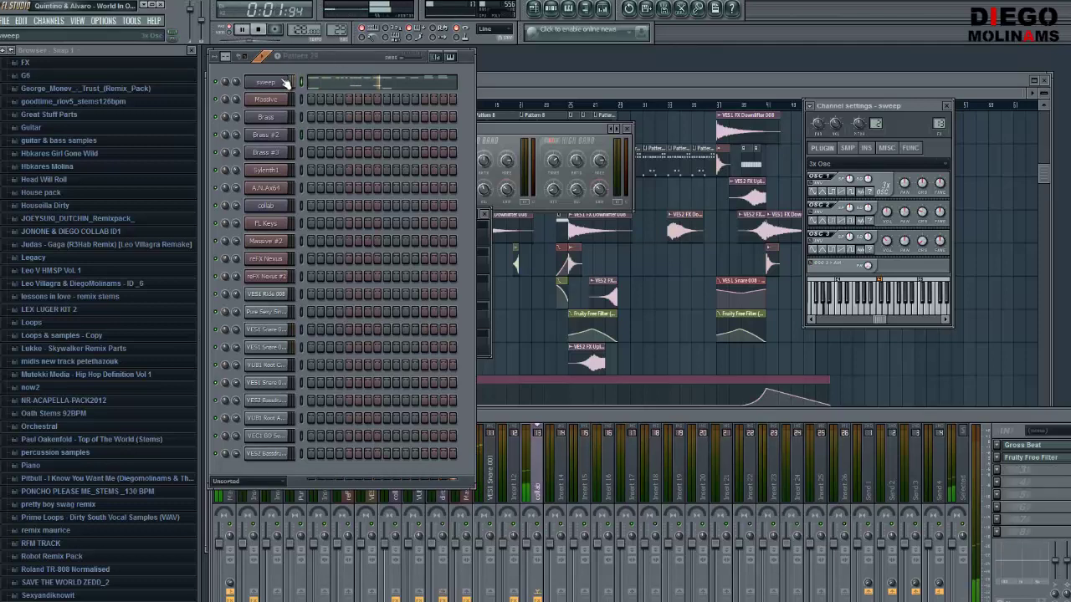
left_click(867, 148)
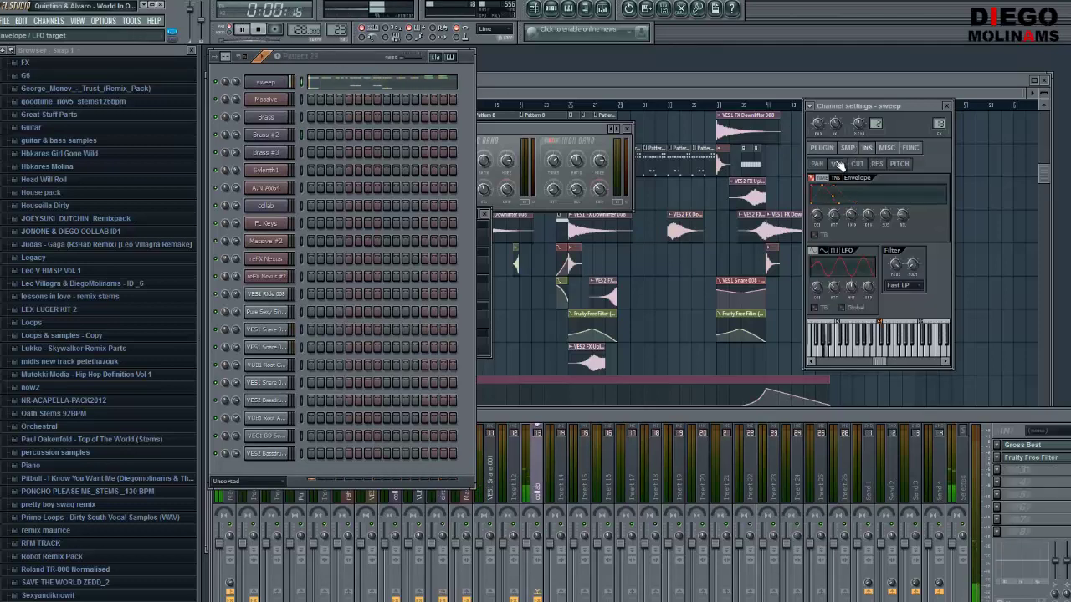
scroll(337, 31, "up", 1)
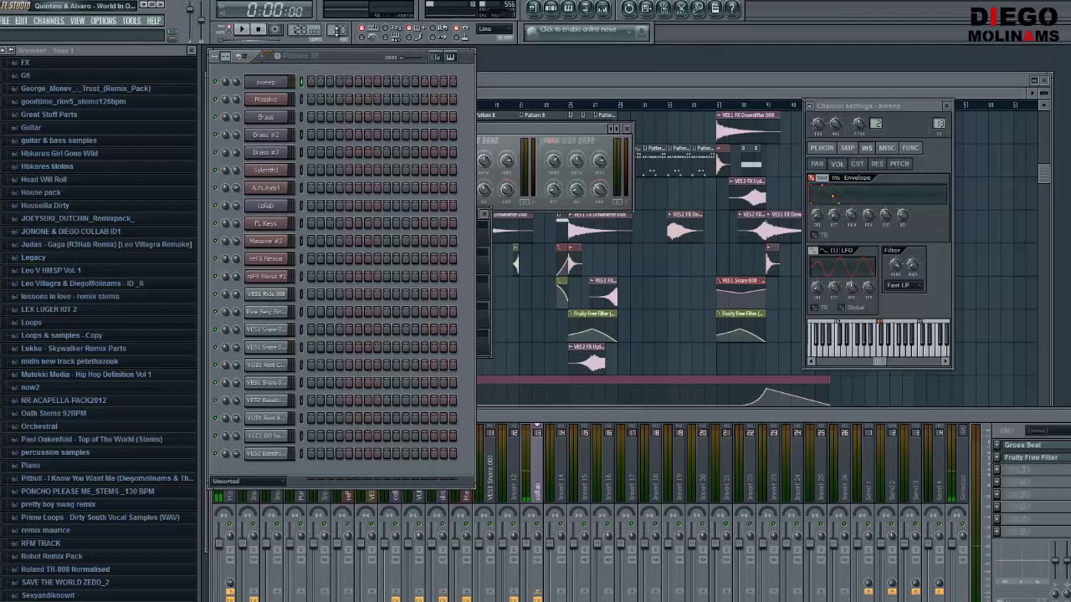
Bring the playlist to the front and play the arrangement from where the Pattern 14 clips begin, showing the upper tracks
left_click(505, 88)
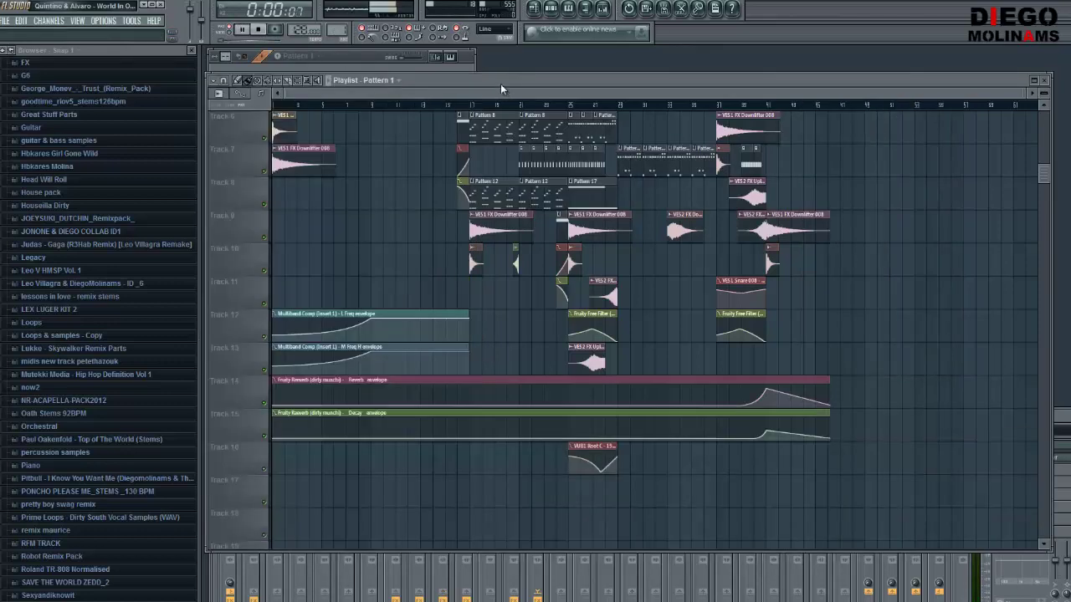
left_click(472, 107)
scroll(429, 154, "up", 5)
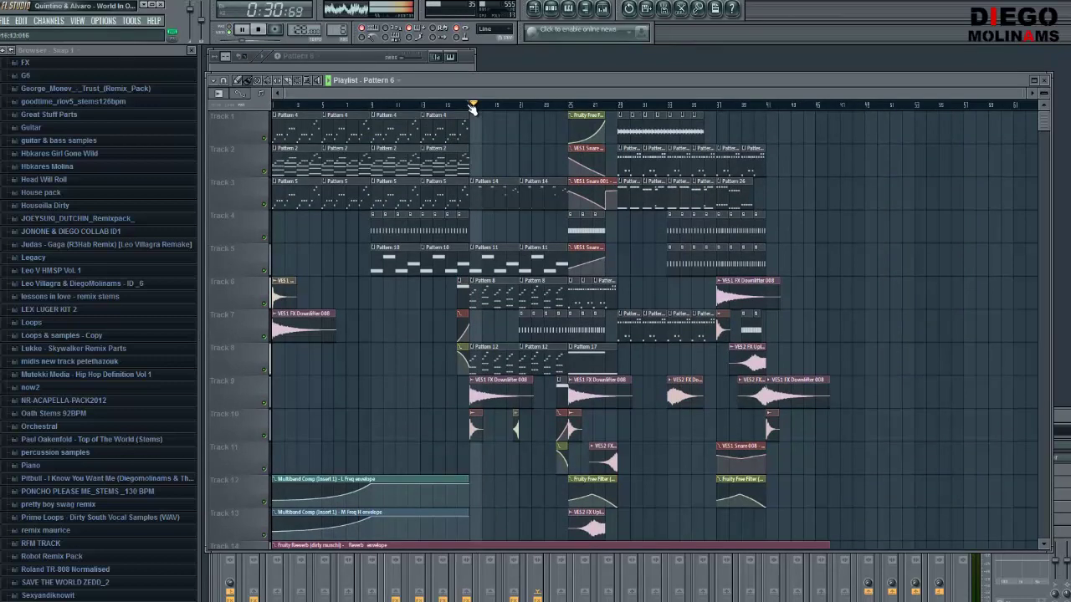
key("space")
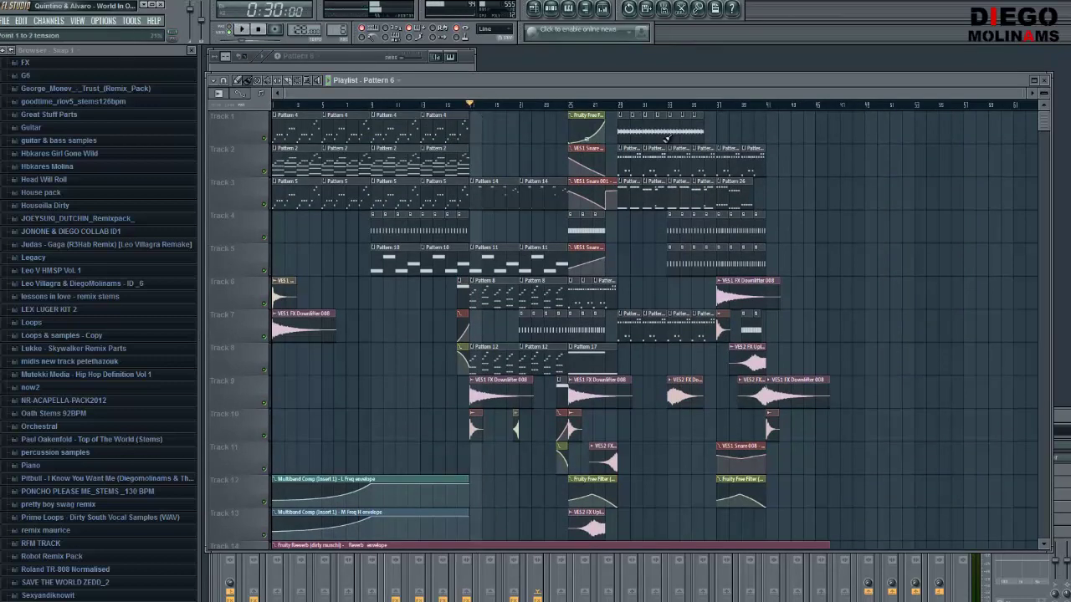